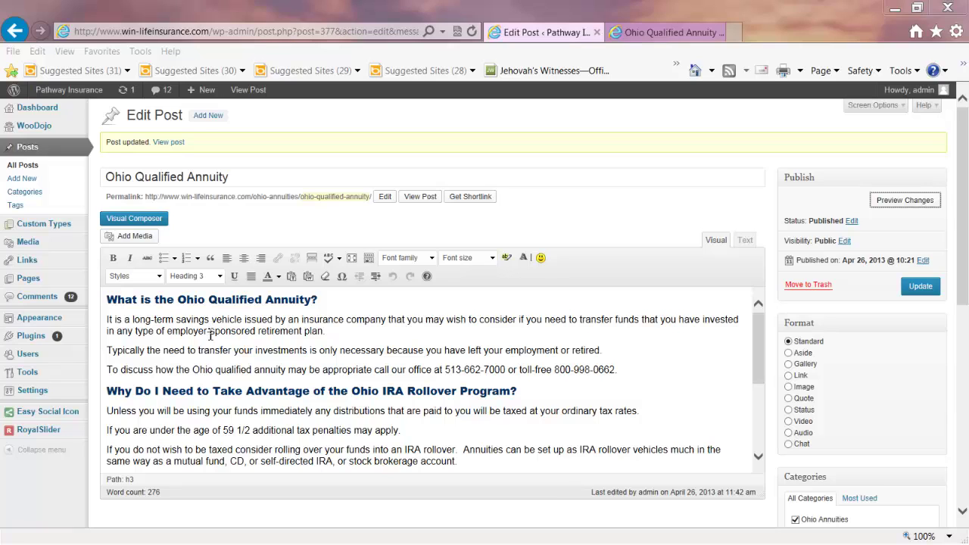
Step: Open the list of installed plugins and look up the Ultimate TinyMCE entry
click(32, 339)
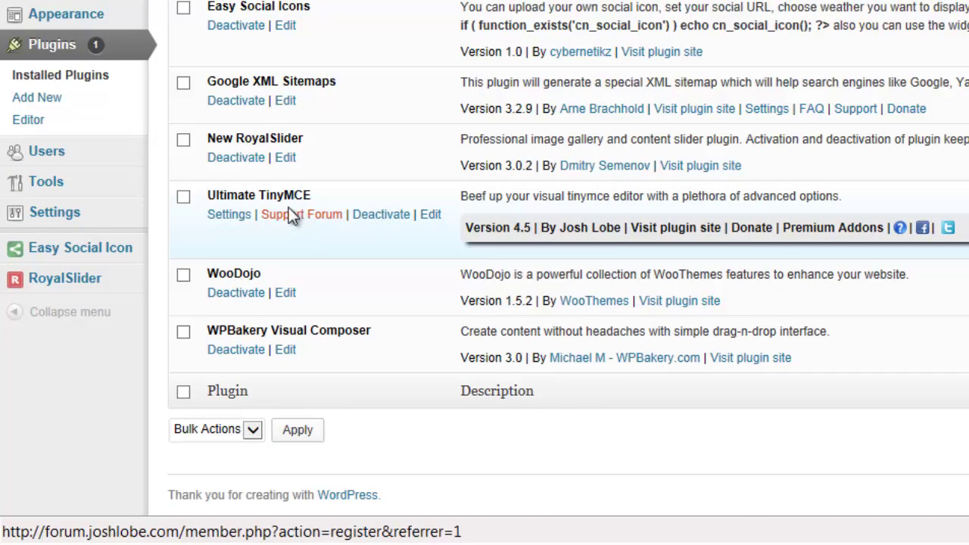
scroll(334, 222, up, 1)
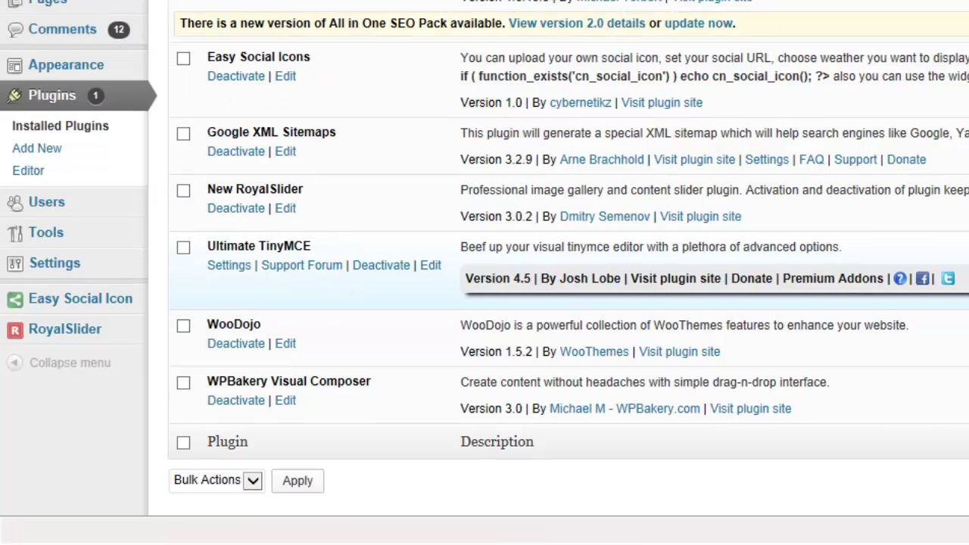
Step: Open the Ohio Qualified Annuity post for editing and start a media file upload from the Pictures library
key(ctrl+Tab)
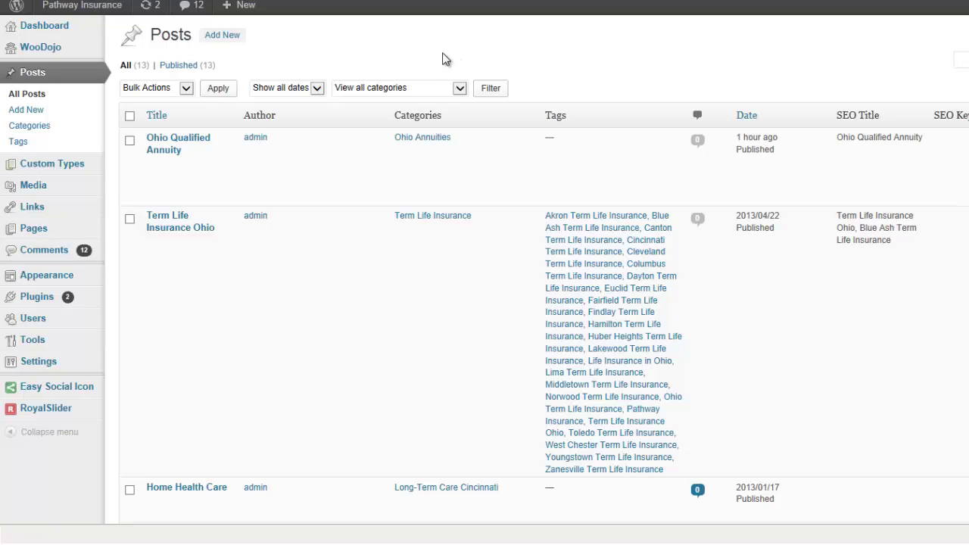
click(154, 165)
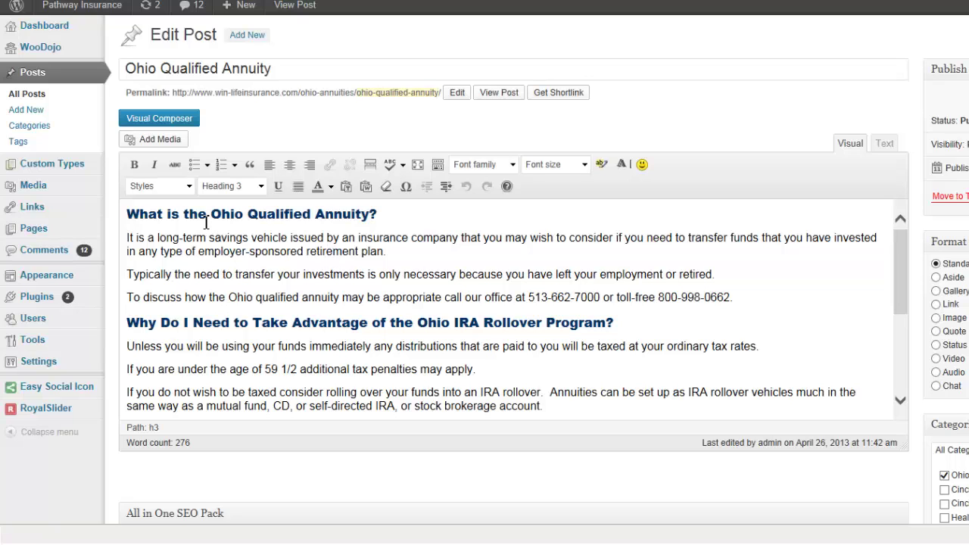
click(162, 140)
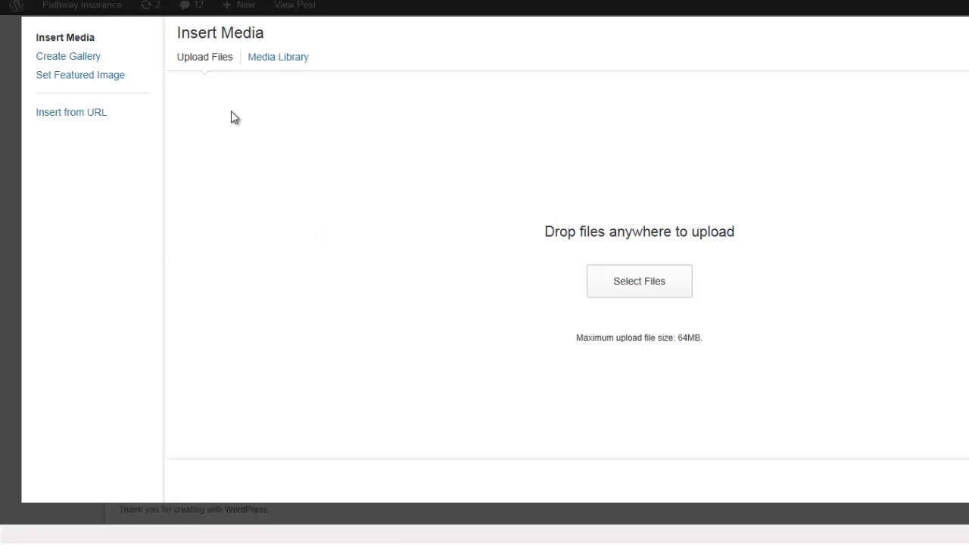
click(207, 66)
click(645, 282)
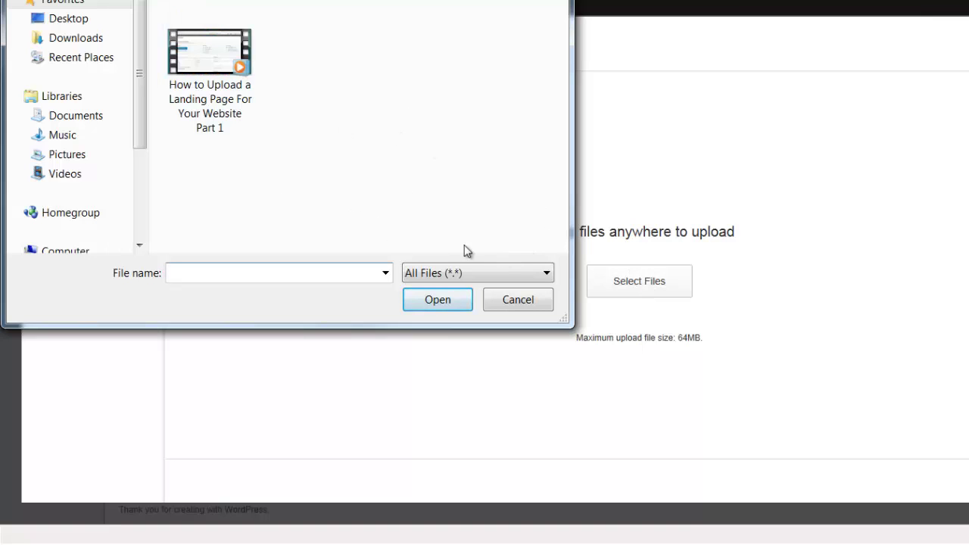
click(67, 156)
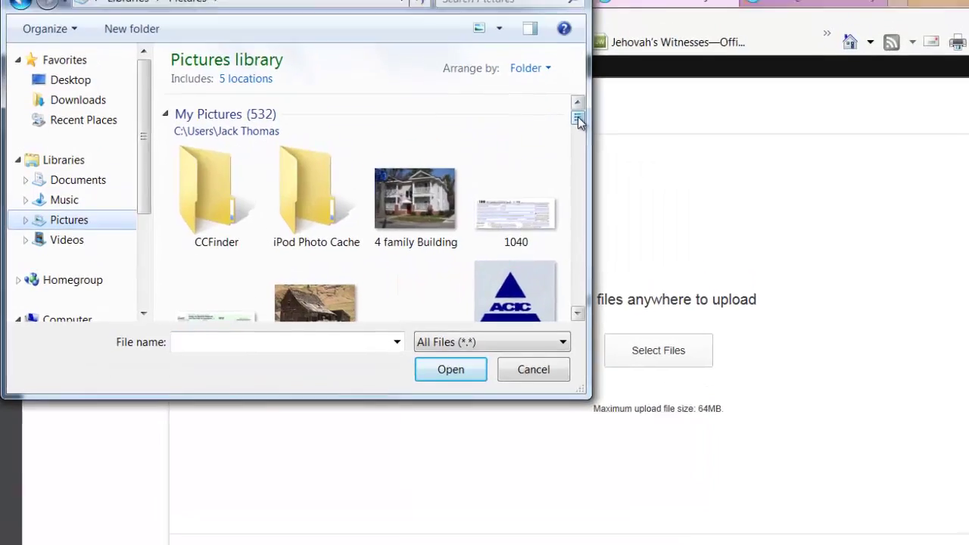
Step: Upload the "Ohio Qualified Annuity Miniature people working on white piggy bank" picture to the media library
drag(567, 63, 564, 89)
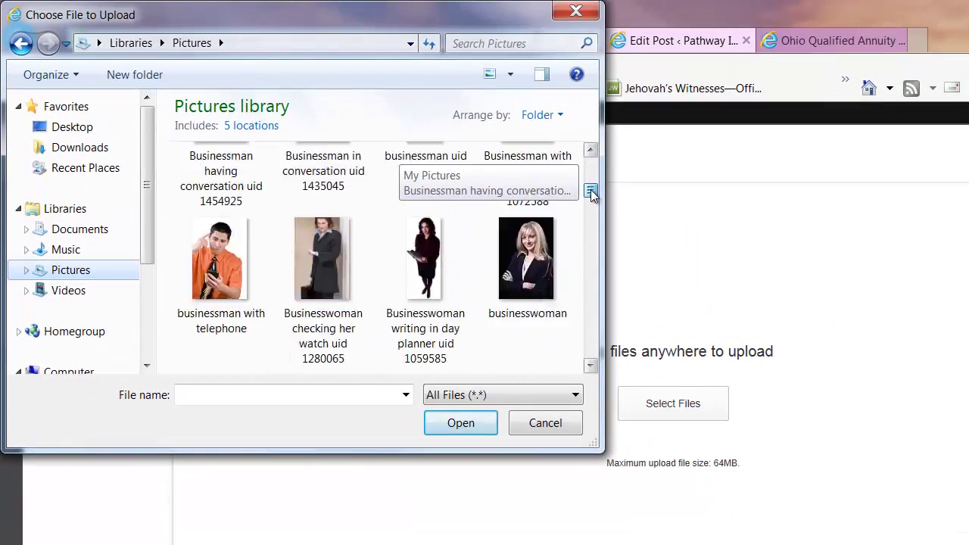
drag(591, 193, 589, 277)
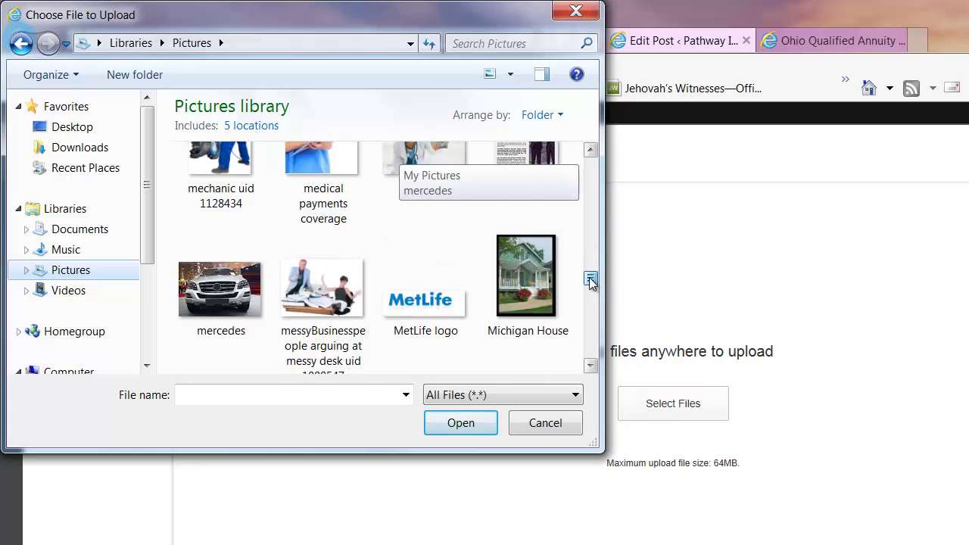
click(593, 364)
click(594, 363)
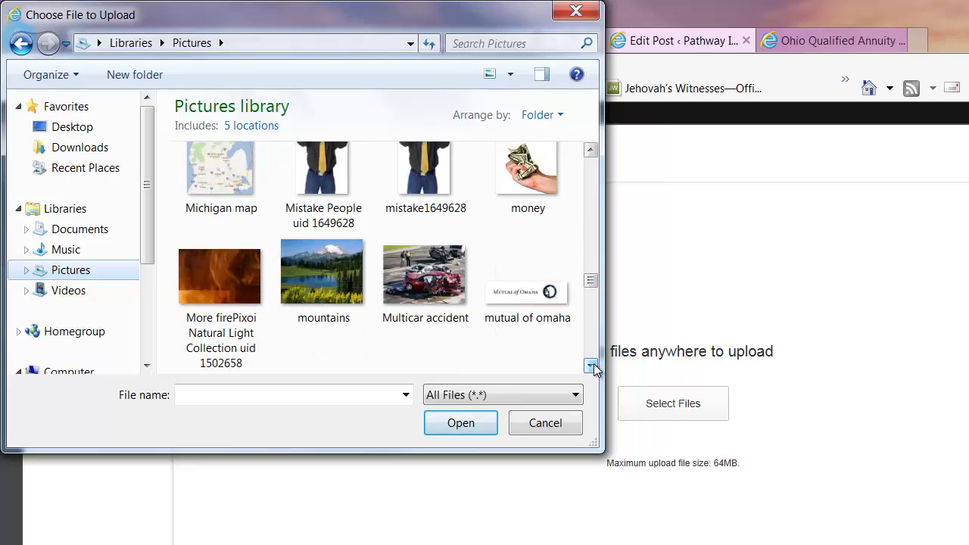
click(593, 363)
click(593, 363)
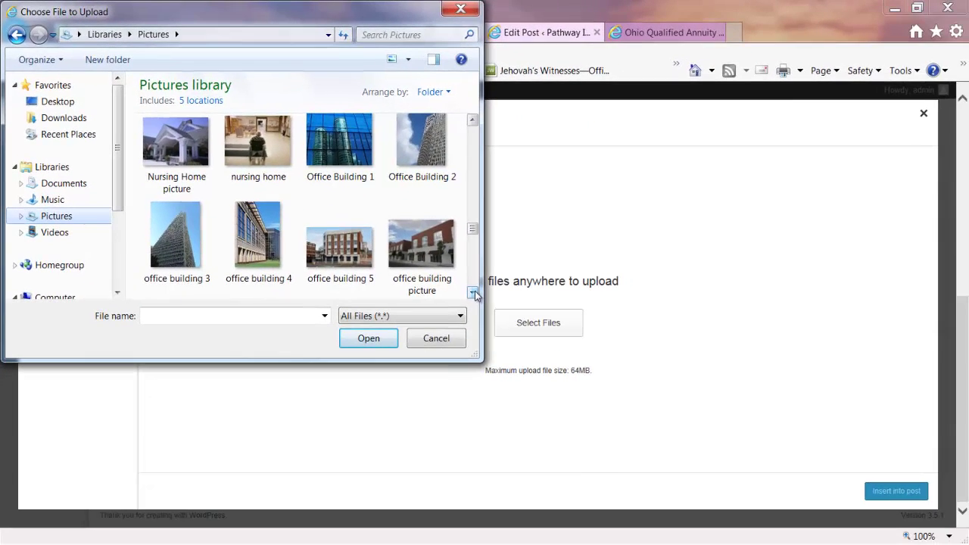
click(472, 292)
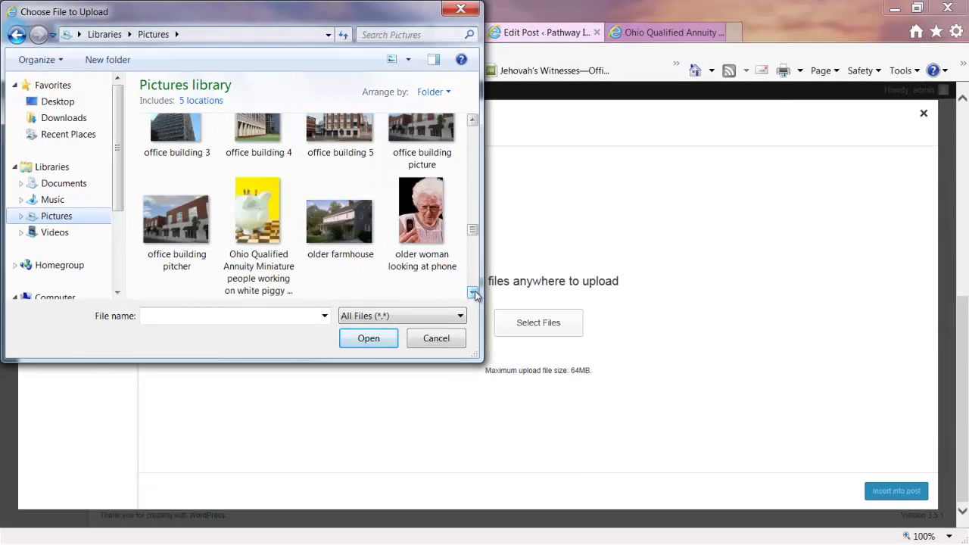
click(258, 227)
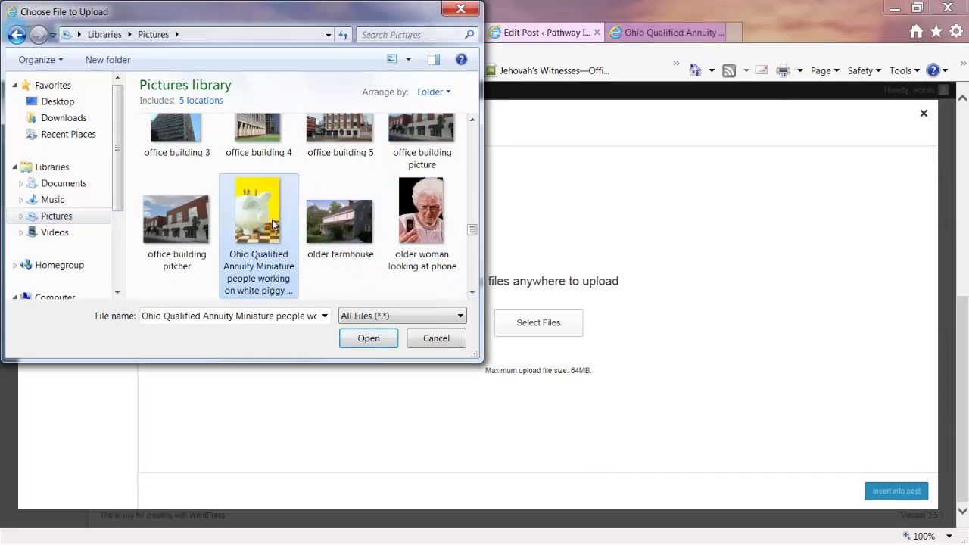
click(367, 340)
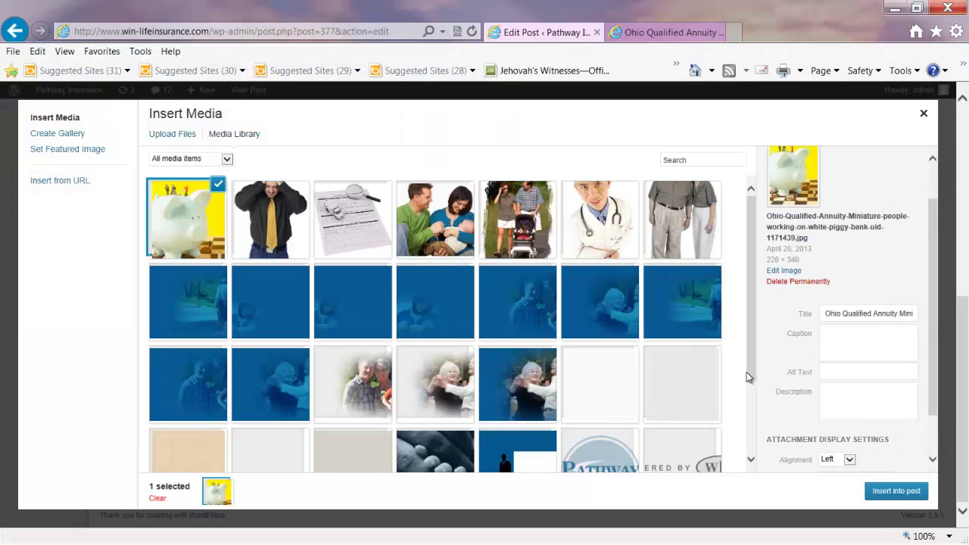
Step: Insert the uploaded piggy bank picture into the post with Left alignment and size Medium – 199 × 300
double_click(833, 313)
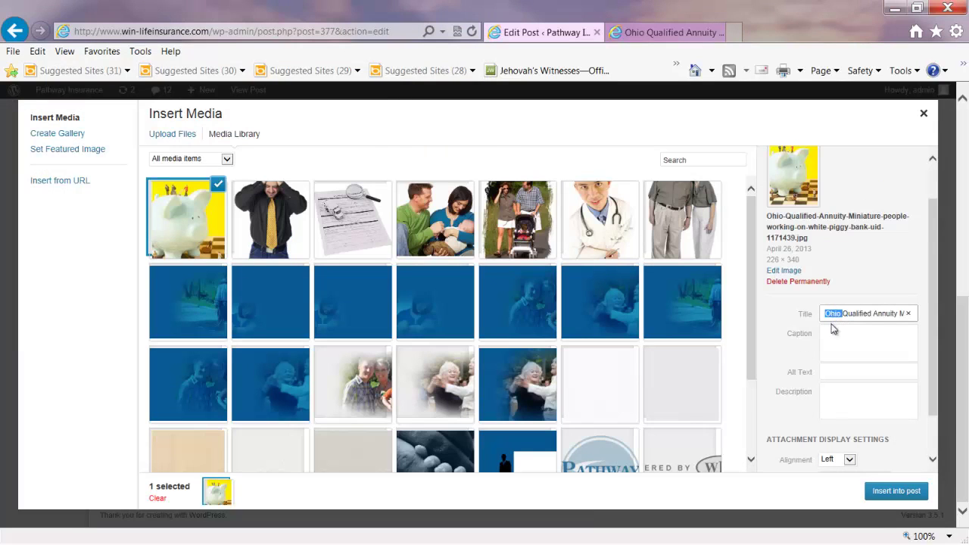
drag(935, 316, 941, 368)
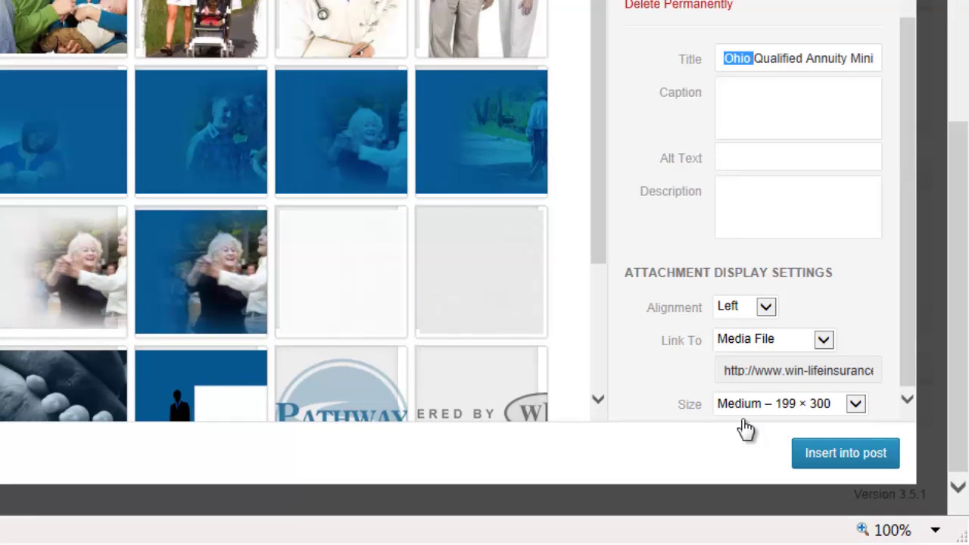
click(855, 405)
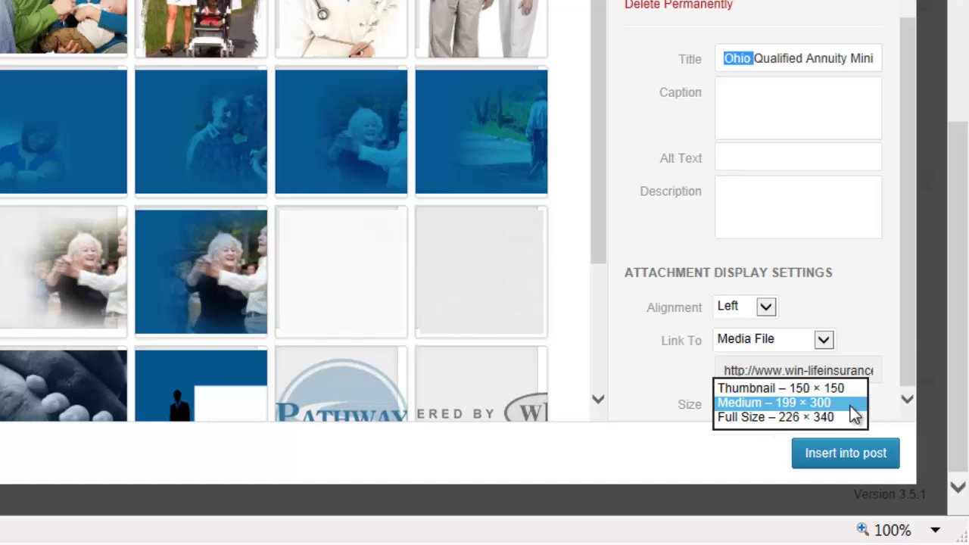
click(795, 404)
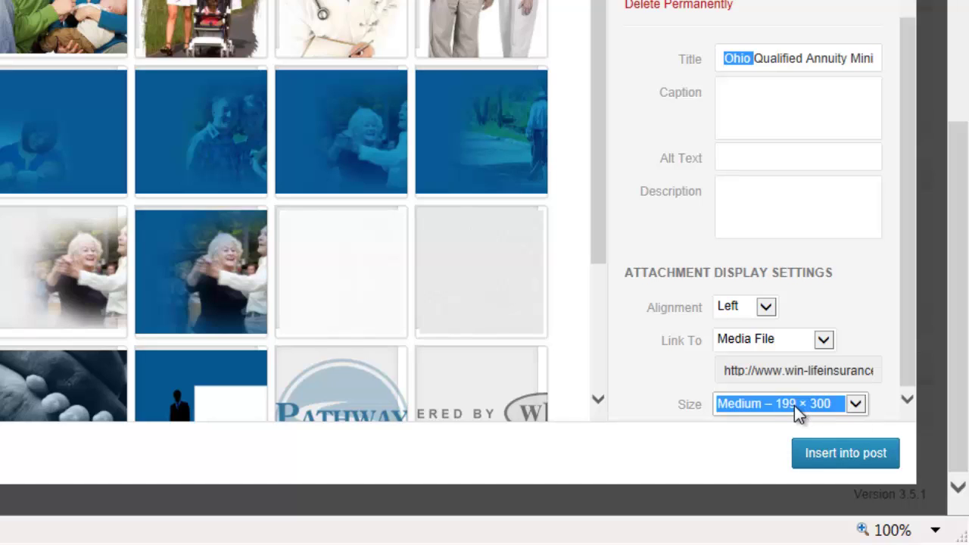
click(767, 307)
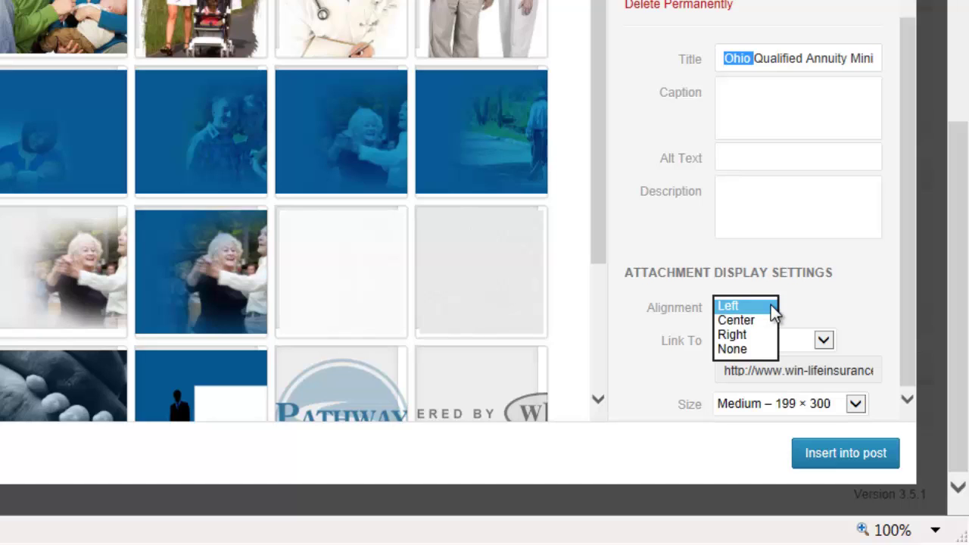
click(774, 223)
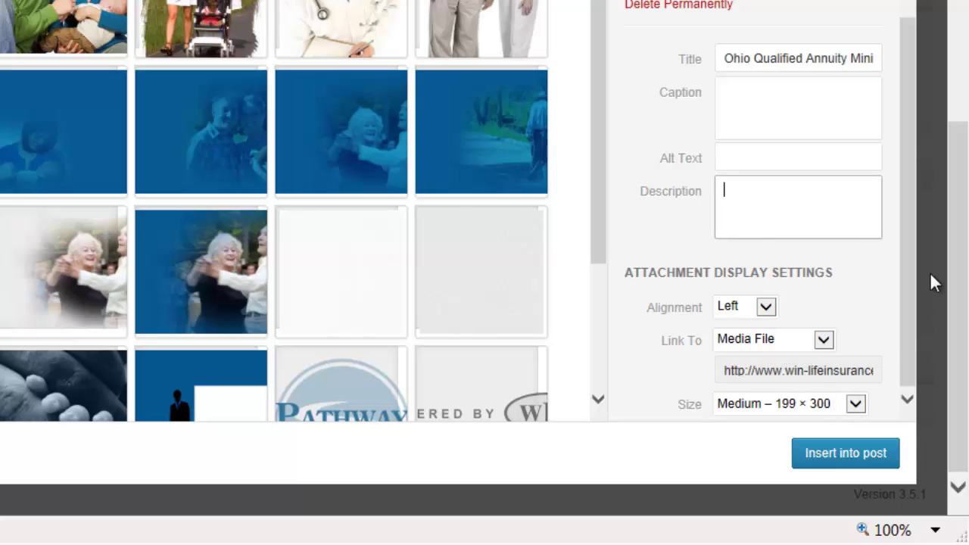
click(843, 452)
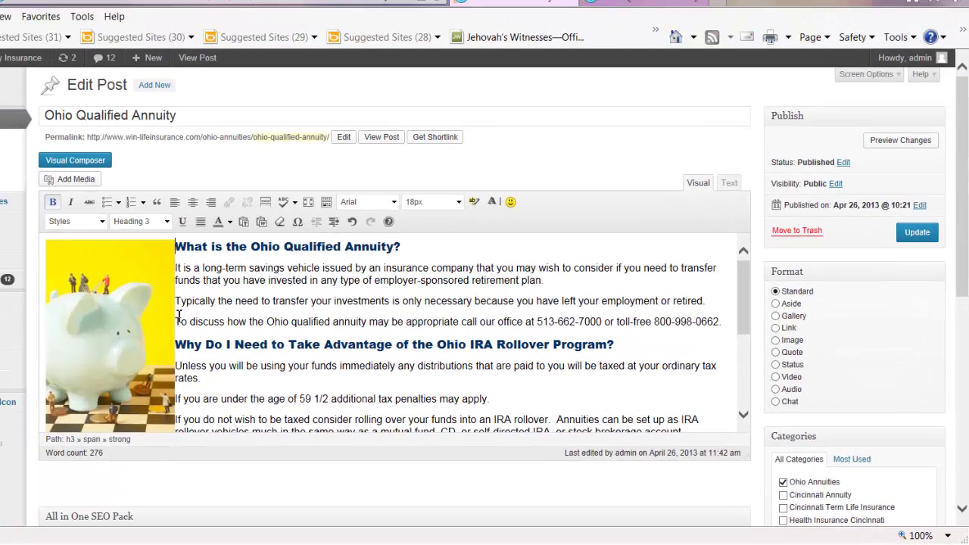
Step: Update the post and preview how the inserted picture sits beside the article text
click(922, 240)
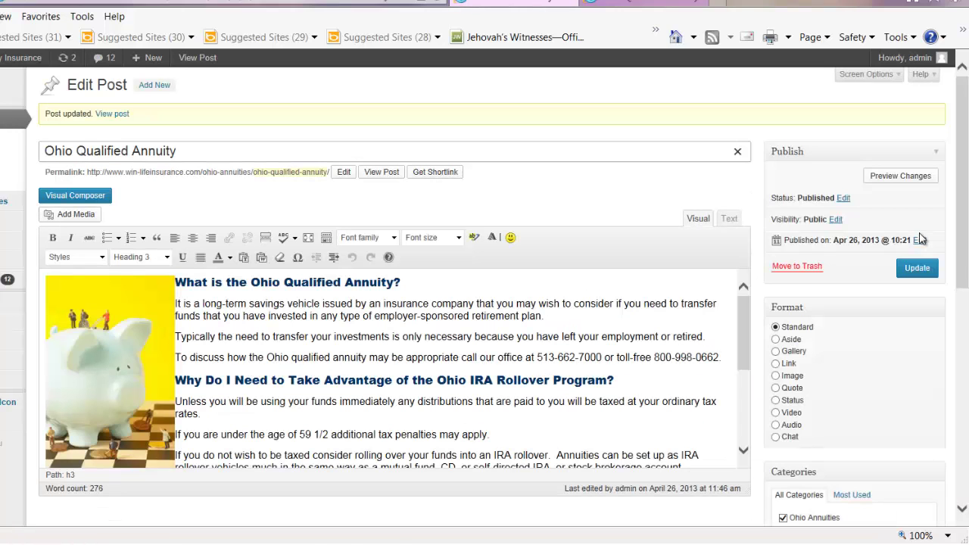
click(887, 179)
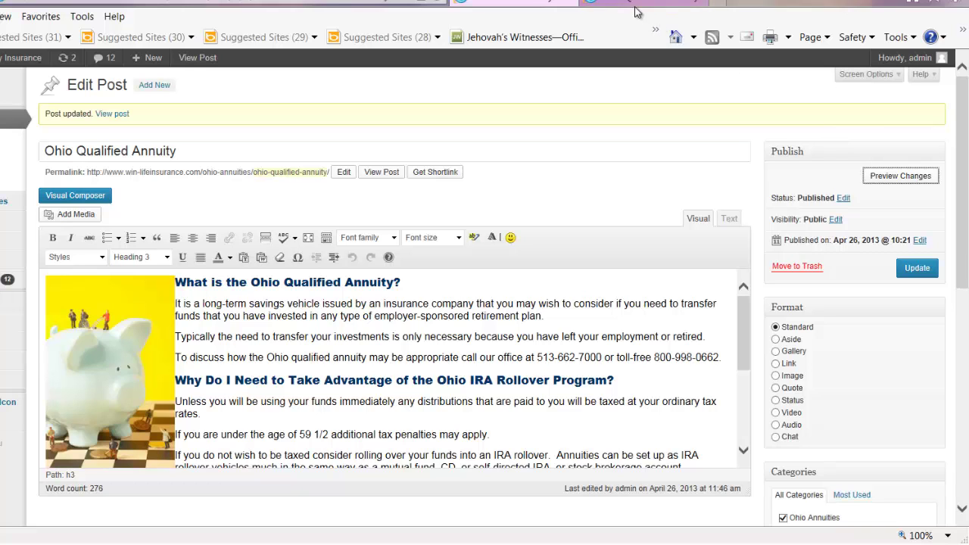
click(634, 11)
scroll(500, 362, down, 5)
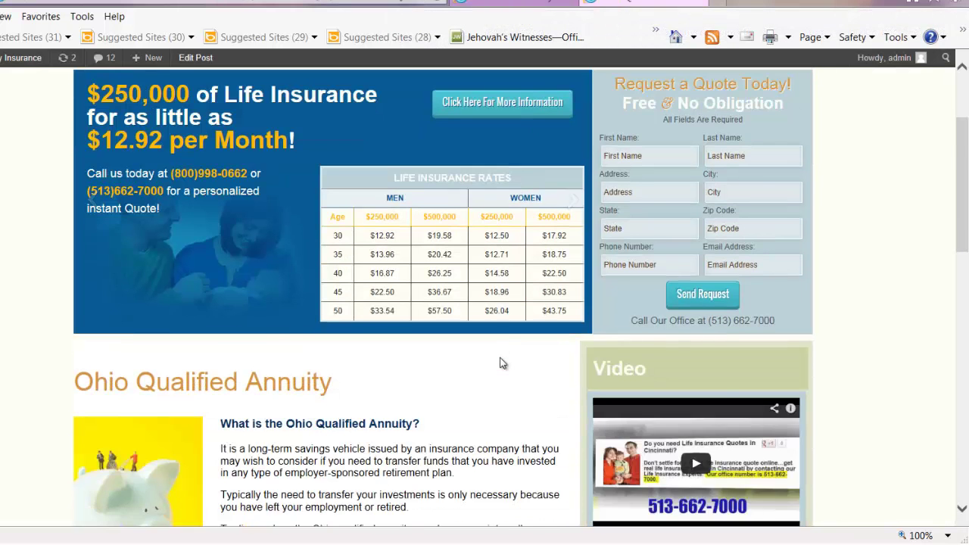
scroll(506, 350, down, 1)
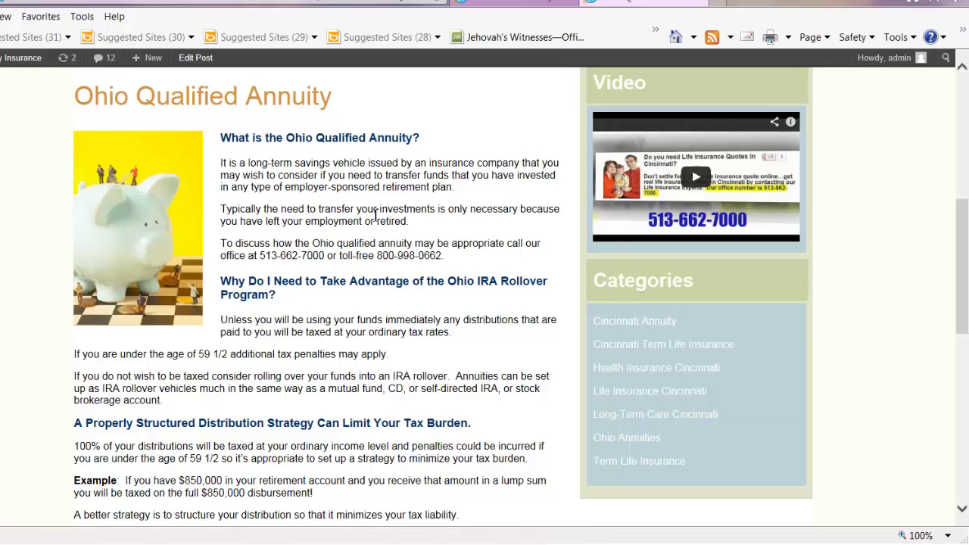
Step: Return to the post editor and shrink the piggy bank picture slightly from its lower-right corner, keeping its proportions
click(491, 2)
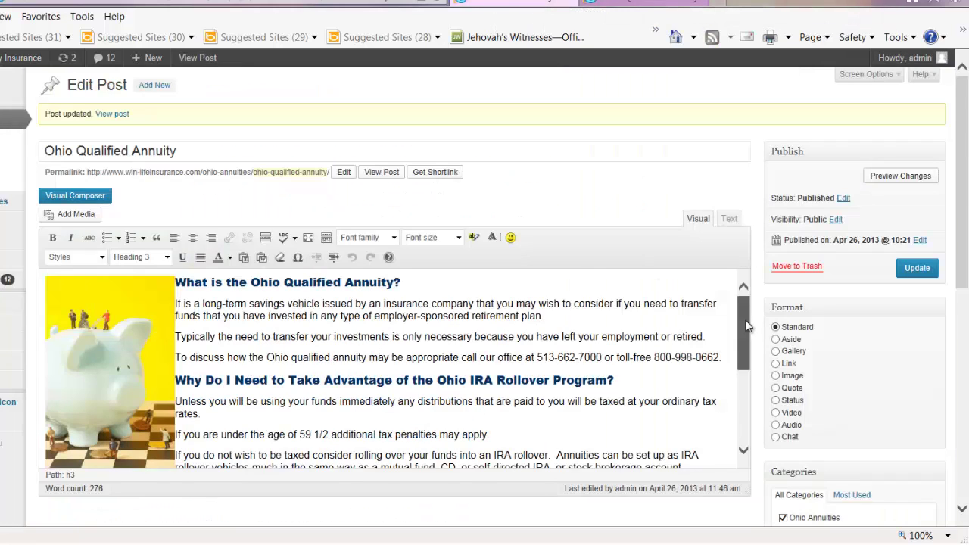
scroll(746, 326, down, 2)
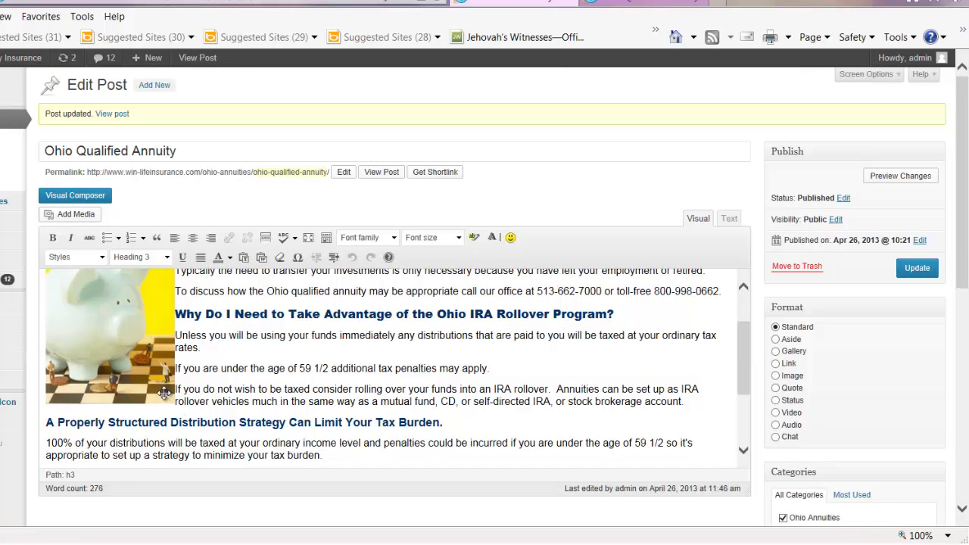
click(163, 393)
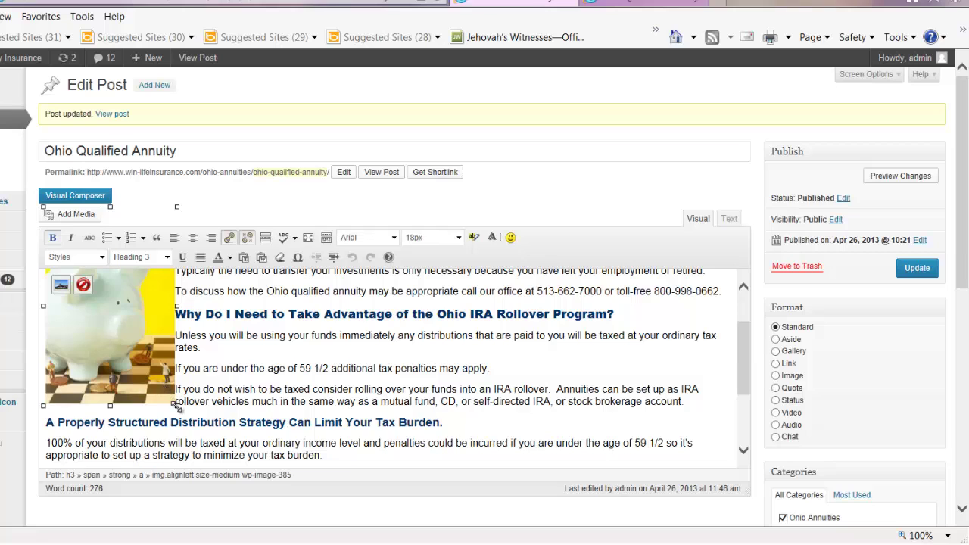
drag(177, 407, 166, 390)
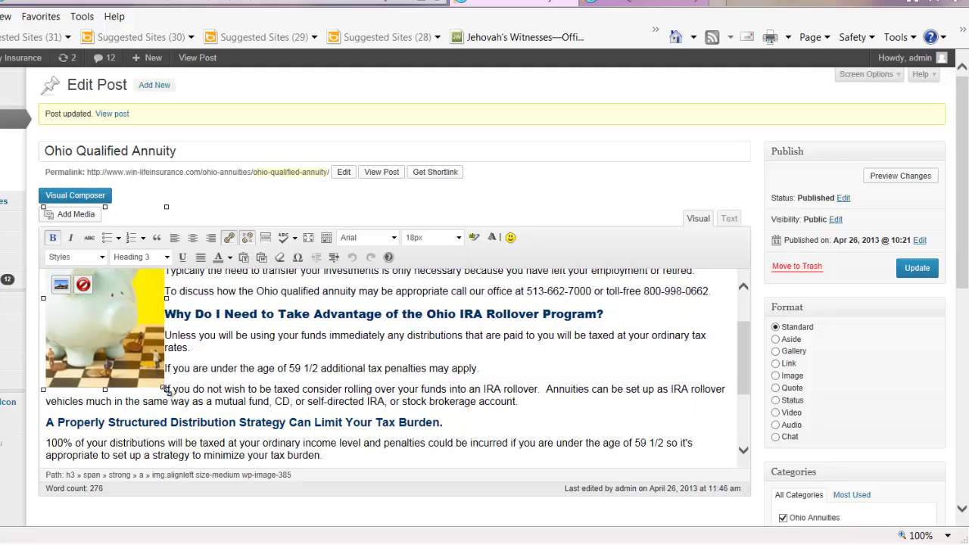
drag(167, 390, 164, 387)
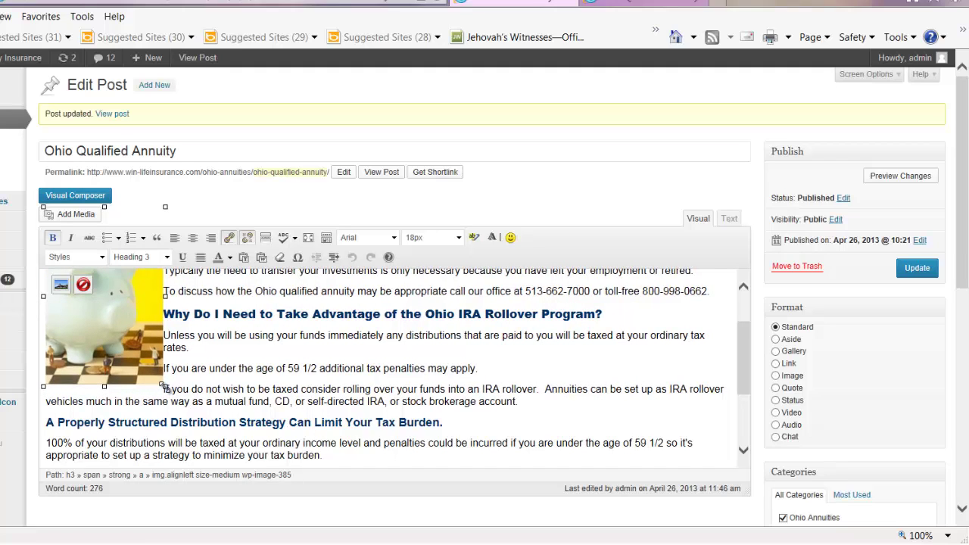
Step: Save the post with the resized picture and check the text wrapping in the page preview
click(915, 269)
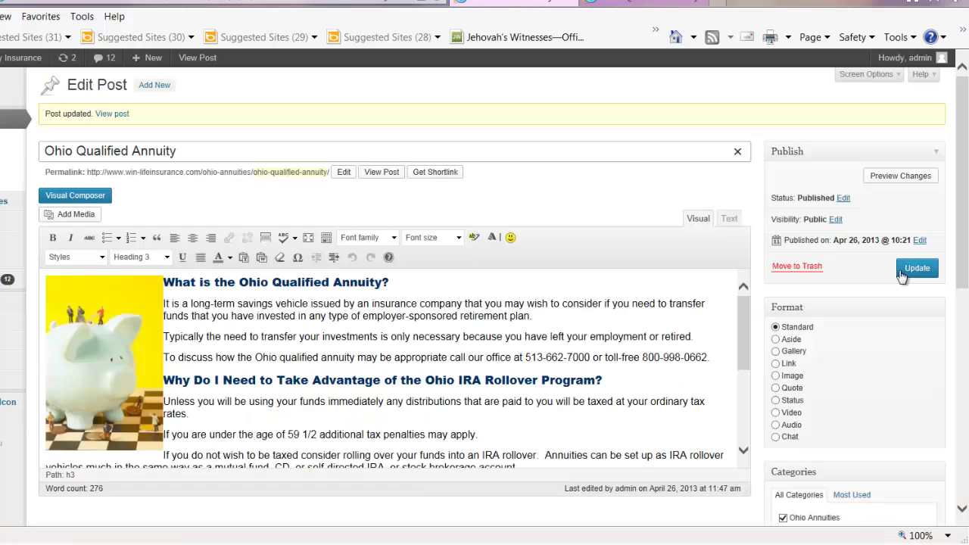
click(893, 182)
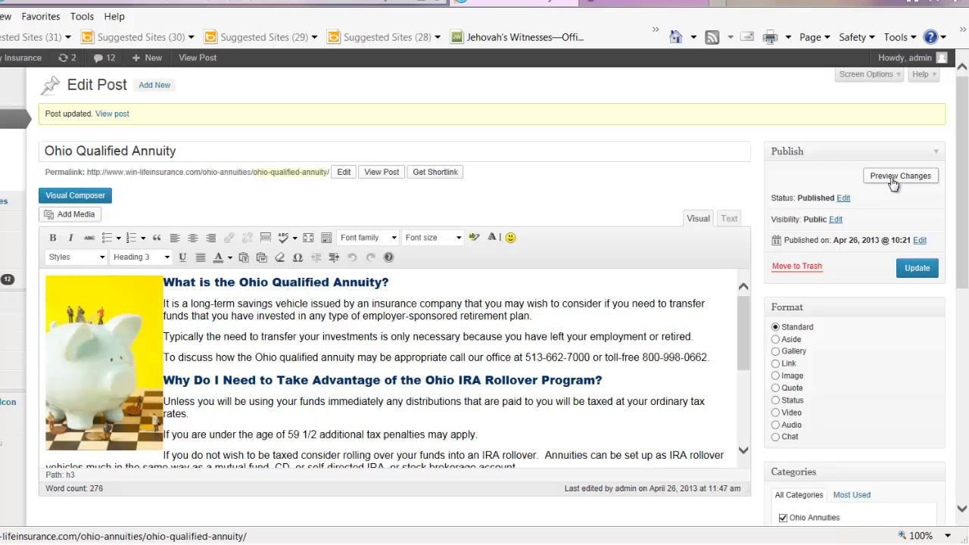
click(628, 4)
scroll(449, 390, down, 5)
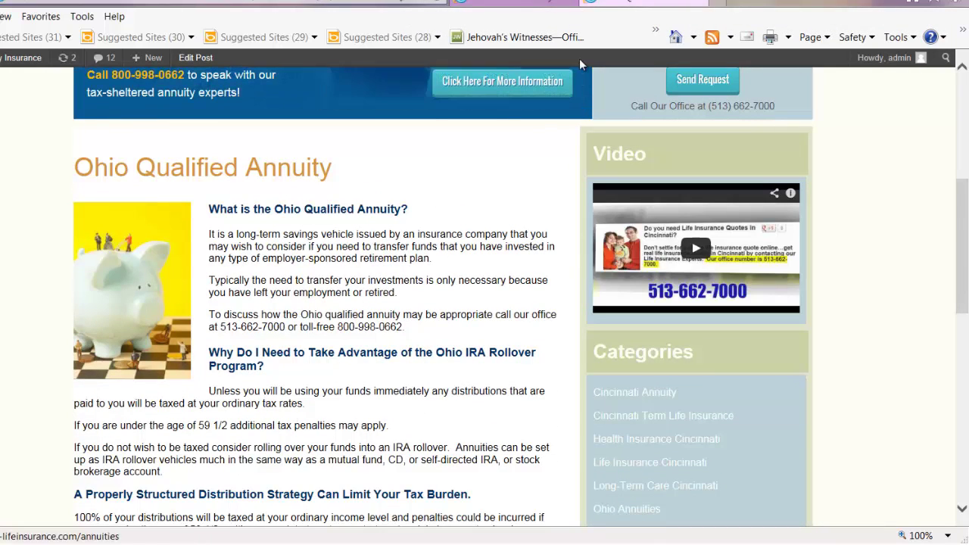
Step: Go back to editing the post and reduce the piggy bank picture a little further, keeping its proportions
click(509, 4)
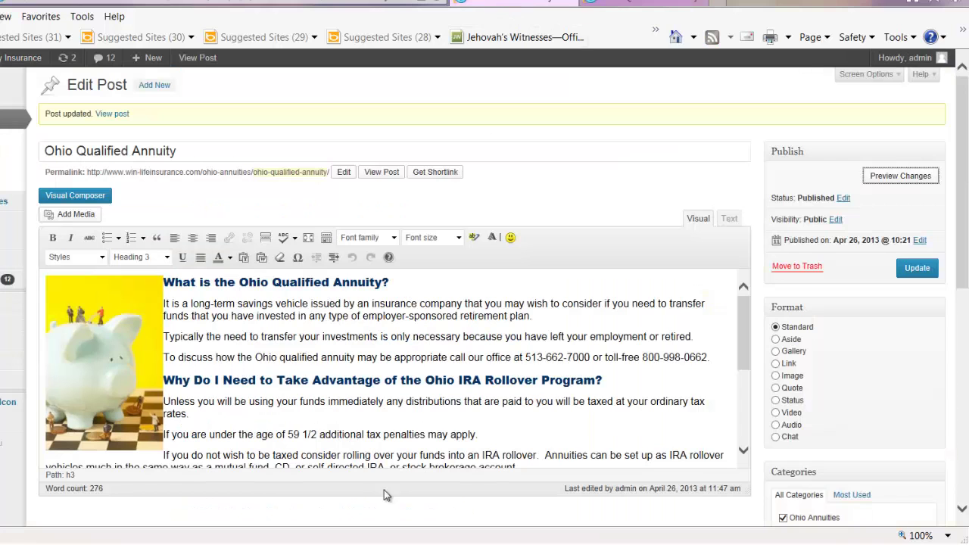
click(139, 423)
drag(168, 451, 155, 443)
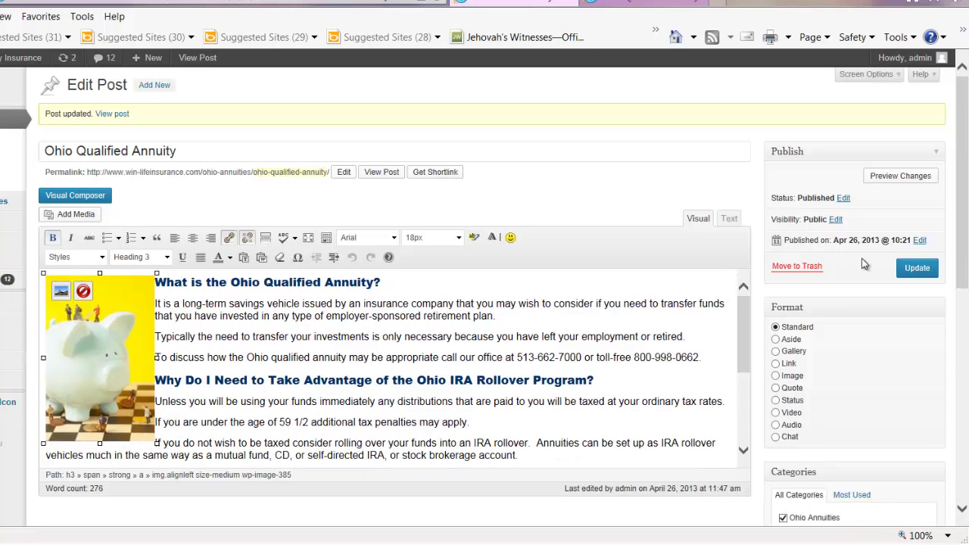
Step: Update the post and check in the page preview how the text wraps around the reduced piggy bank picture
click(915, 269)
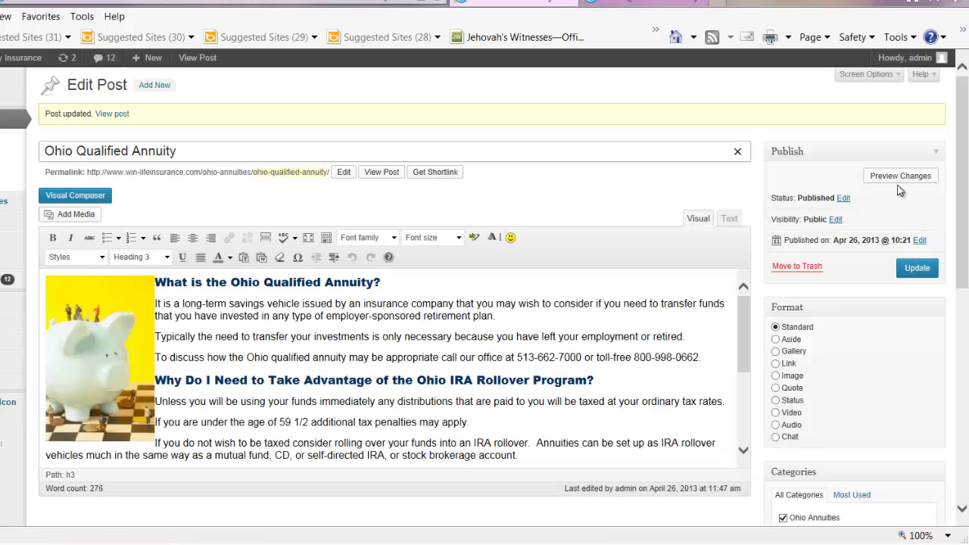
click(901, 182)
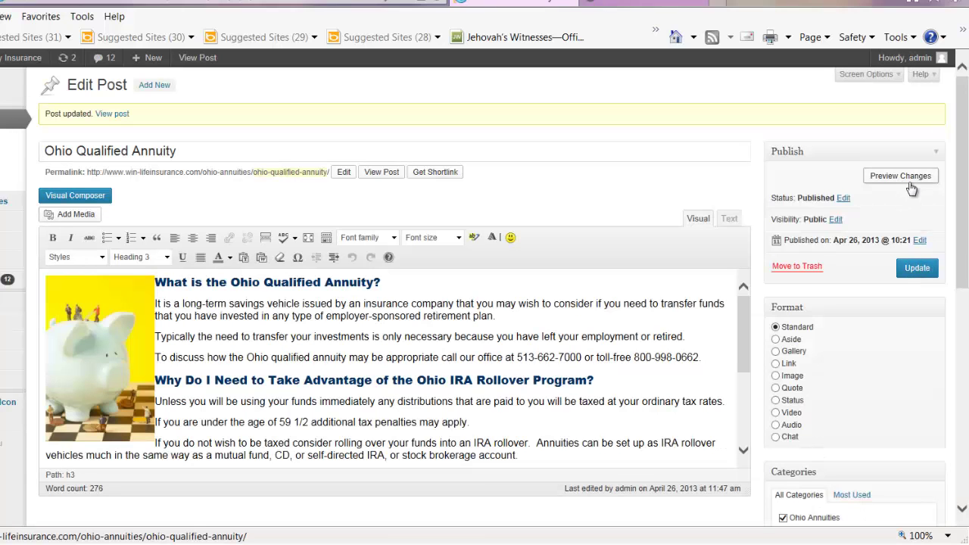
click(630, 3)
scroll(355, 293, down, 5)
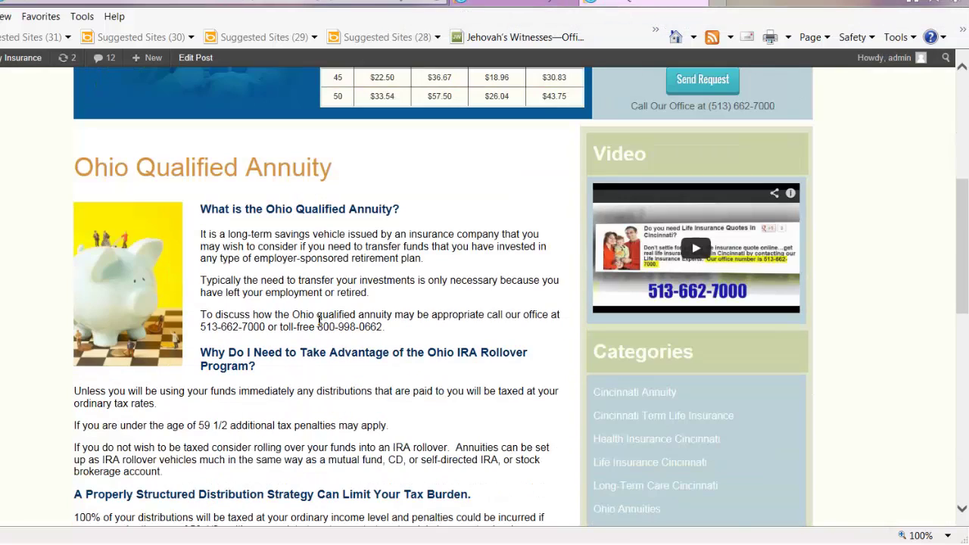
scroll(318, 318, down, 3)
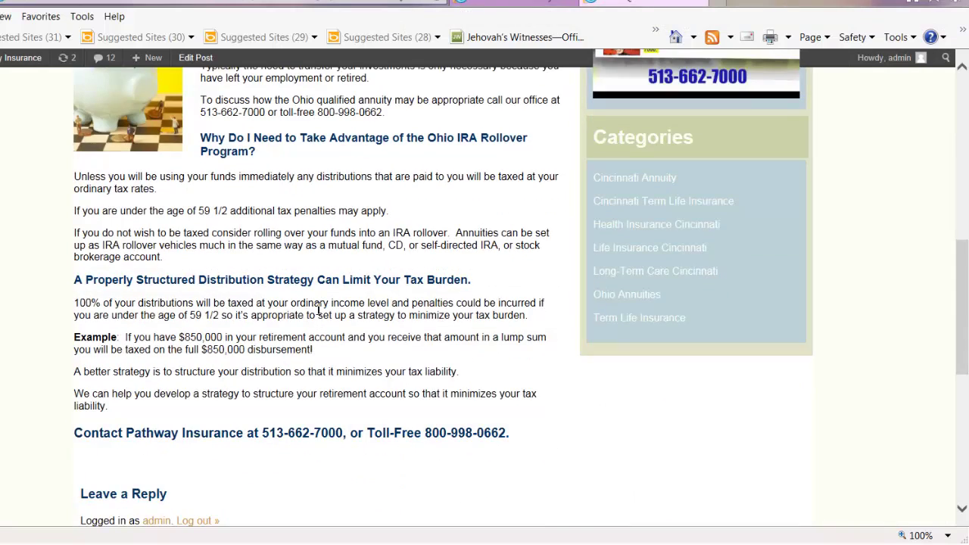
scroll(318, 309, up, 9)
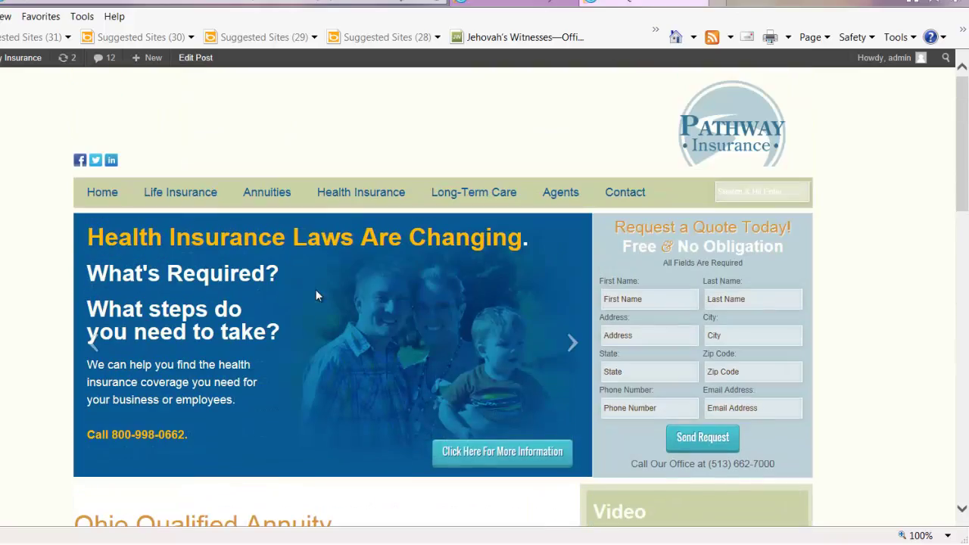
Step: Return to the post editor, save the post again and delete the piggy bank picture from the content
click(496, 7)
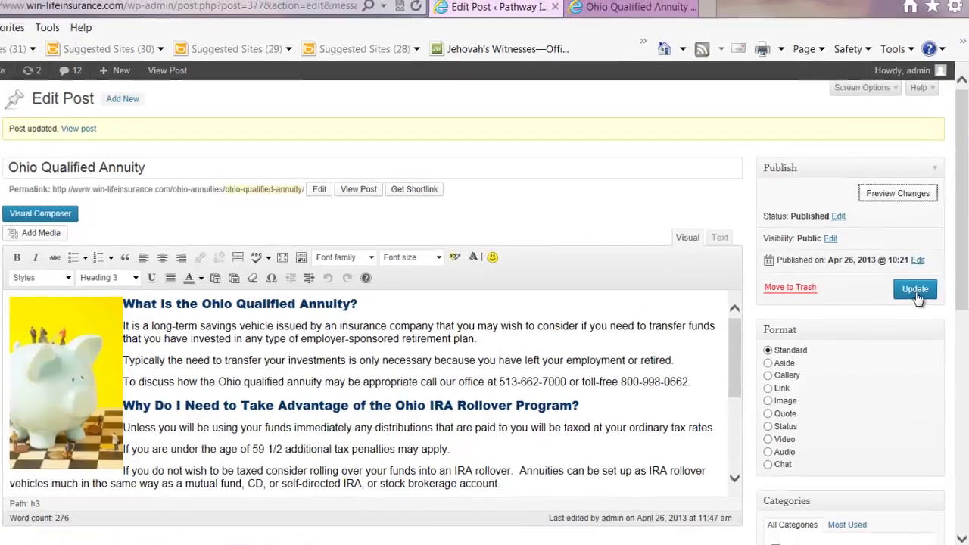
click(916, 292)
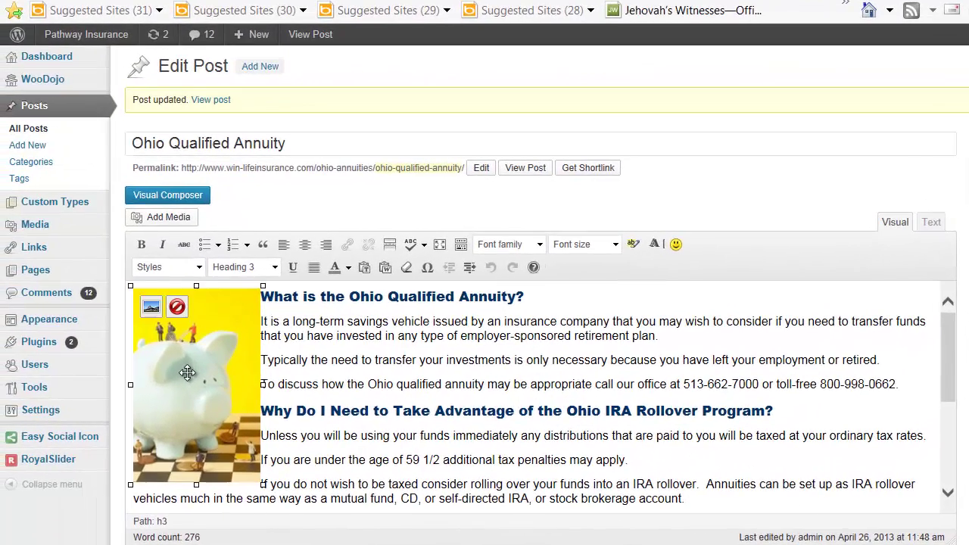
click(95, 396)
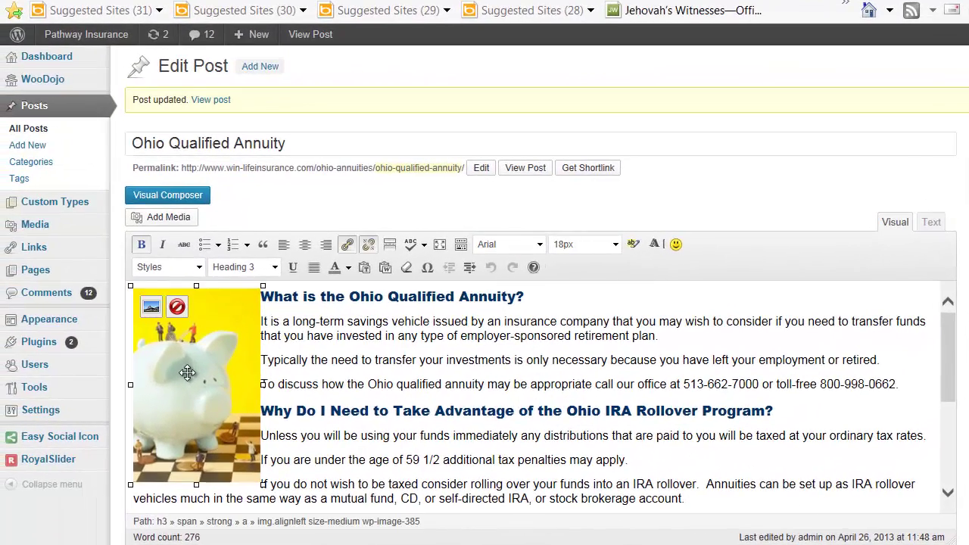
click(177, 306)
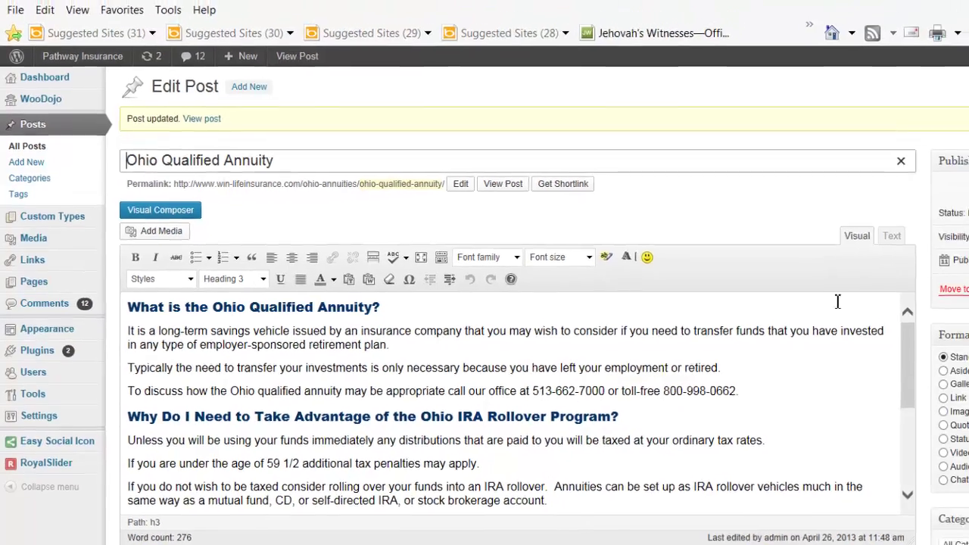
Step: At the start of the first paragraph, add media by uploading the Ohio Qualified Annuity piggy bank picture from the Pictures library
click(129, 332)
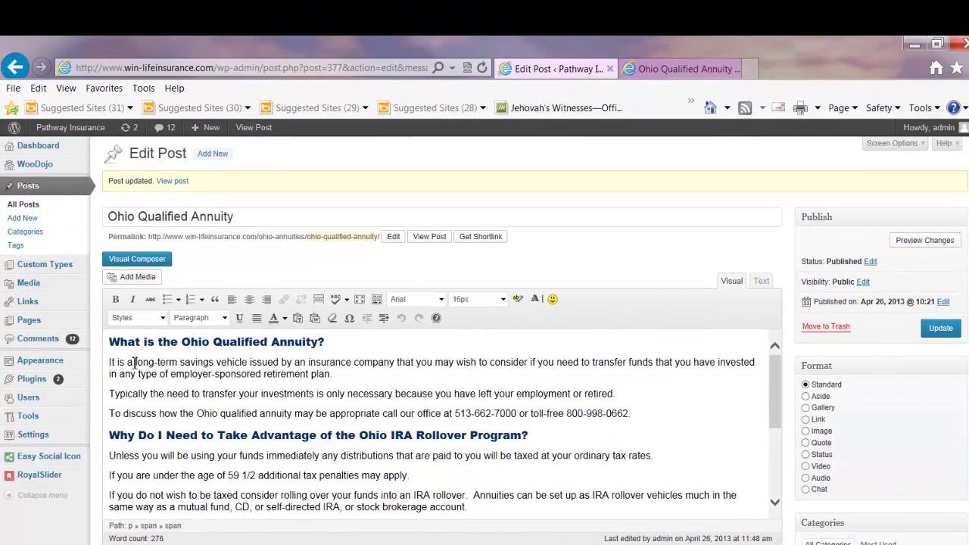
click(119, 279)
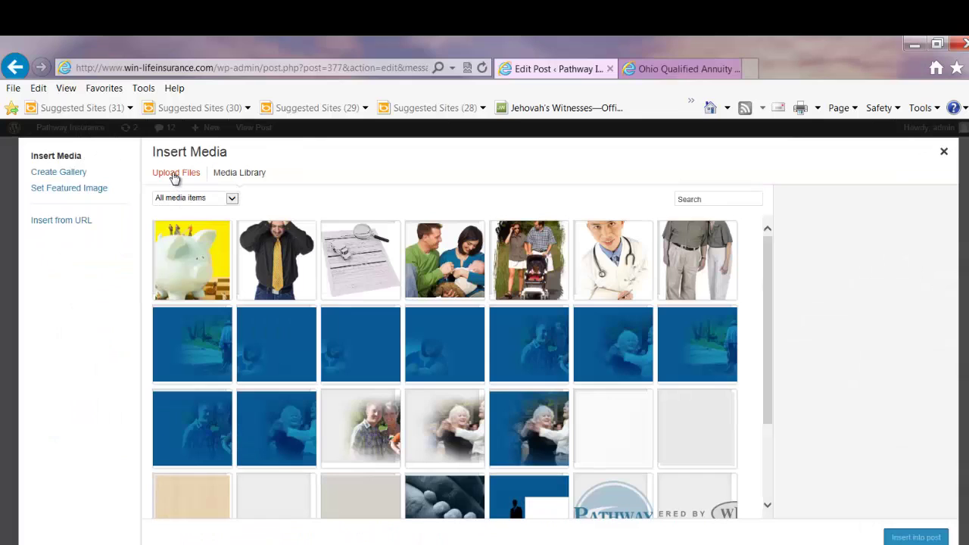
click(176, 174)
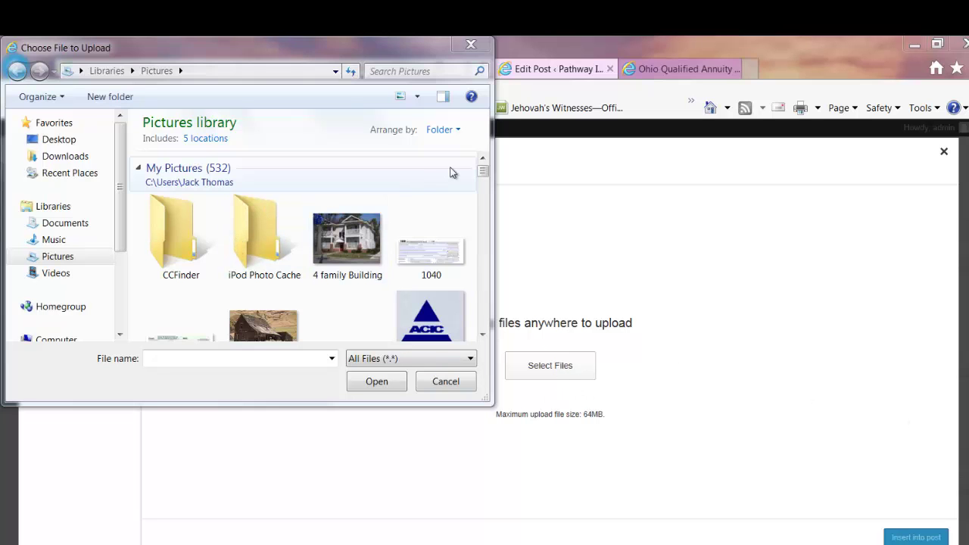
drag(483, 172, 493, 274)
click(286, 182)
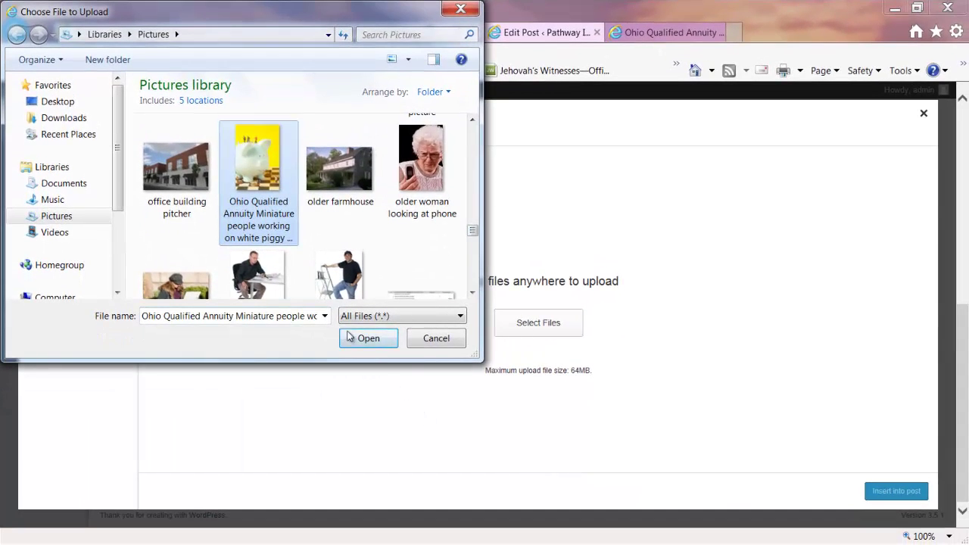
click(371, 353)
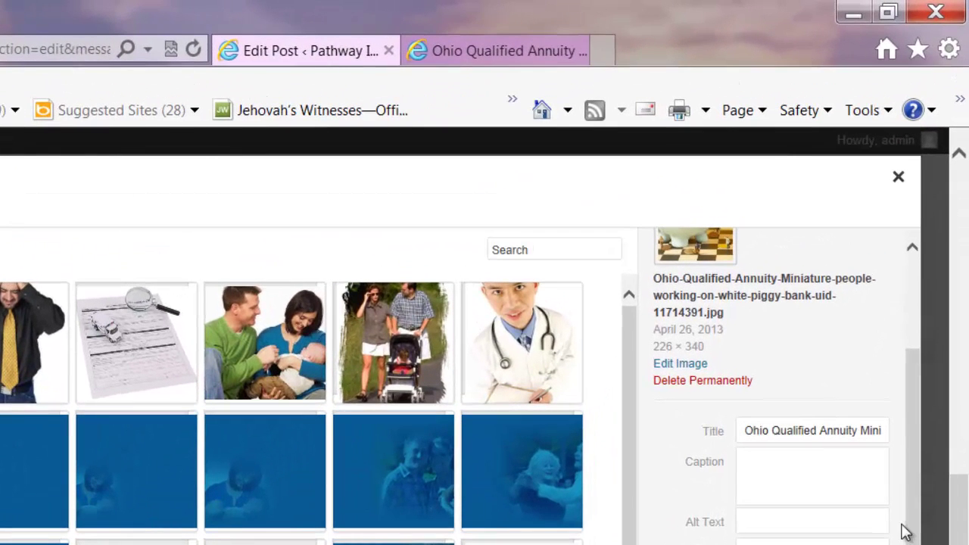
Step: Open the uploaded piggy bank picture in the image editor and scale it proportionally to 200 × 301
drag(915, 504, 915, 420)
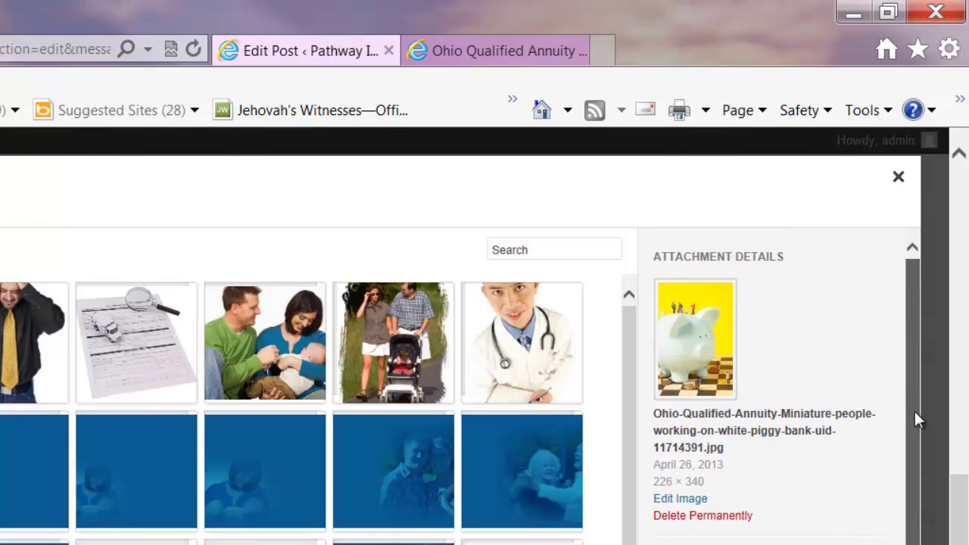
click(681, 499)
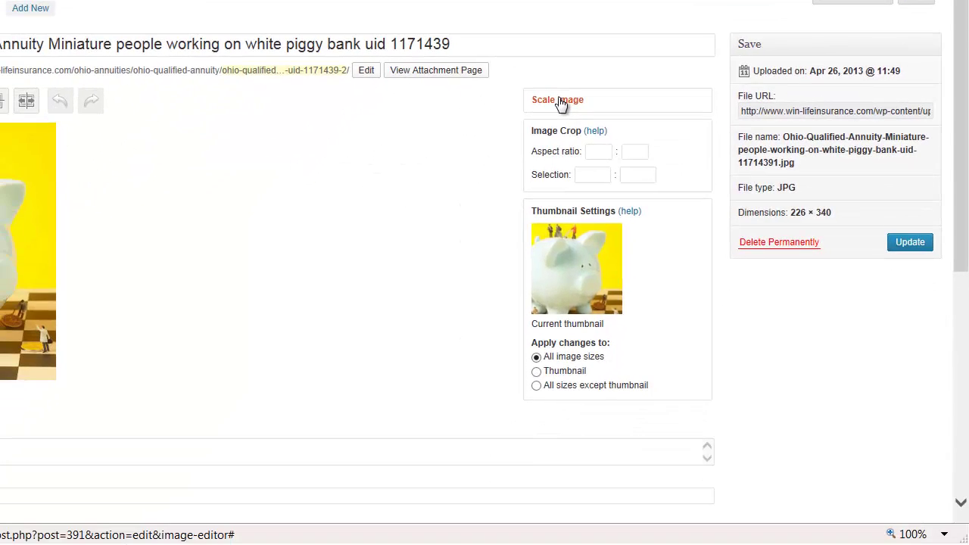
click(460, 296)
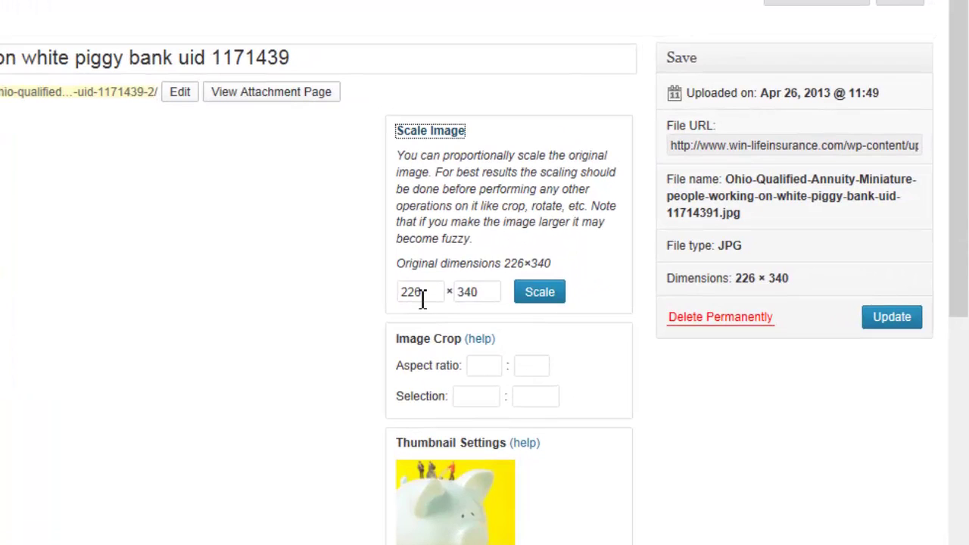
click(429, 295)
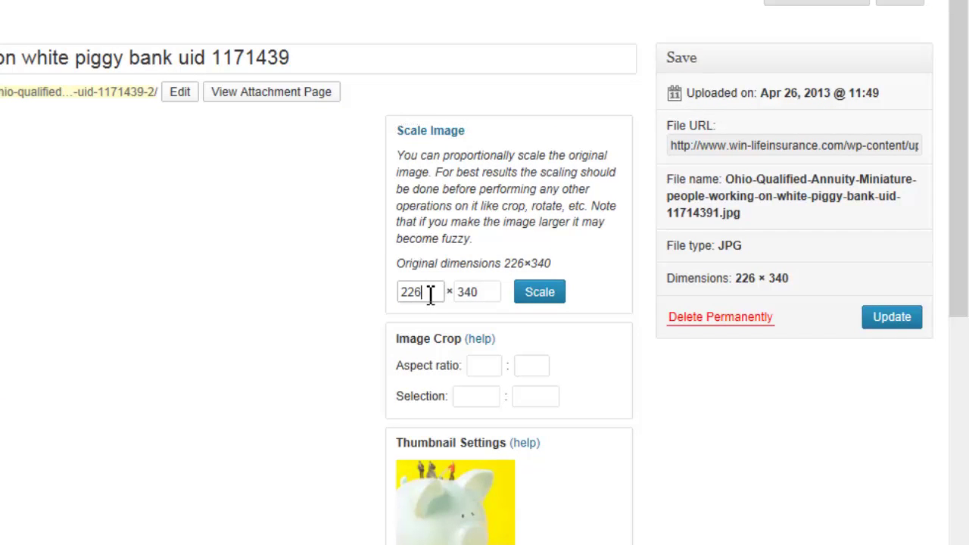
drag(429, 296, 374, 288)
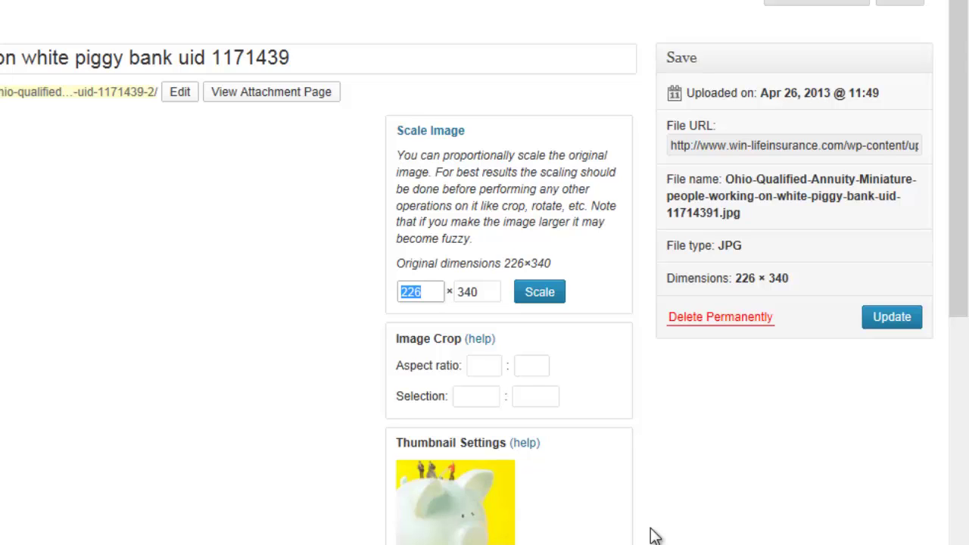
text(200)
key(Tab)
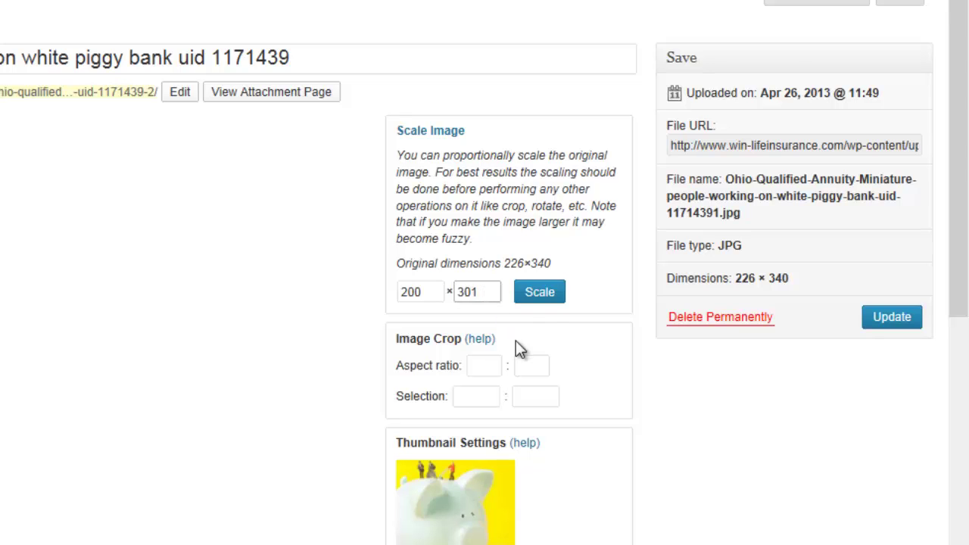
click(540, 293)
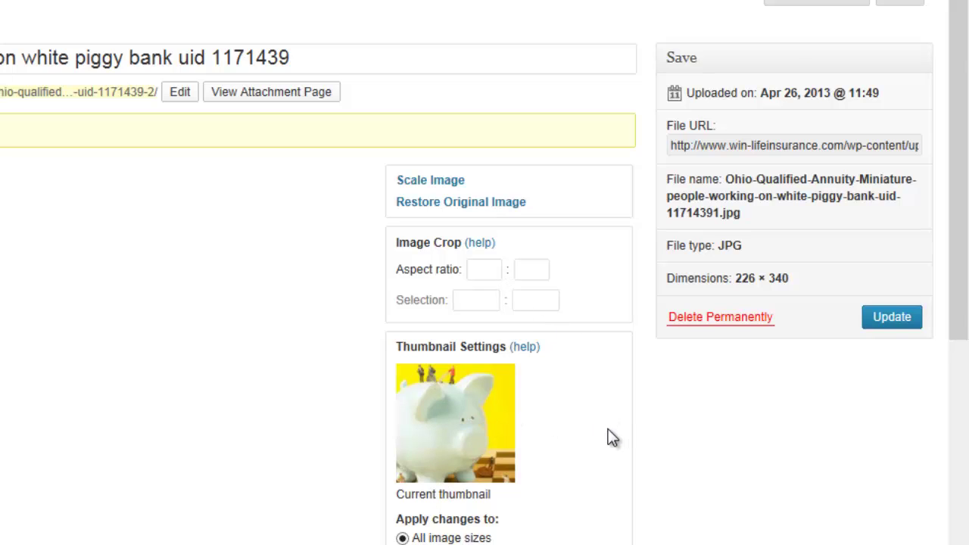
Step: Save the scaled piggy bank picture's media attachment and review its edit page
click(890, 320)
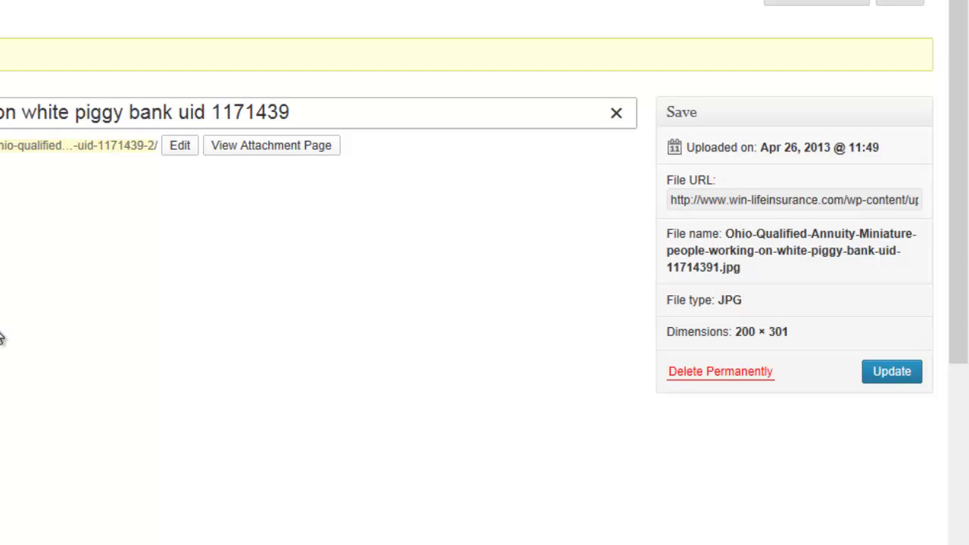
scroll(340, 265, down, 2)
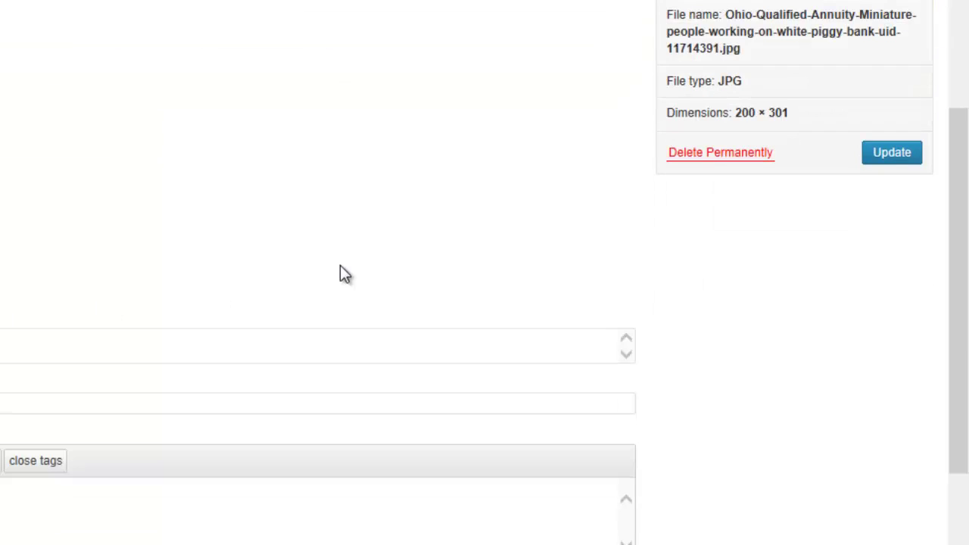
scroll(340, 265, up, 2)
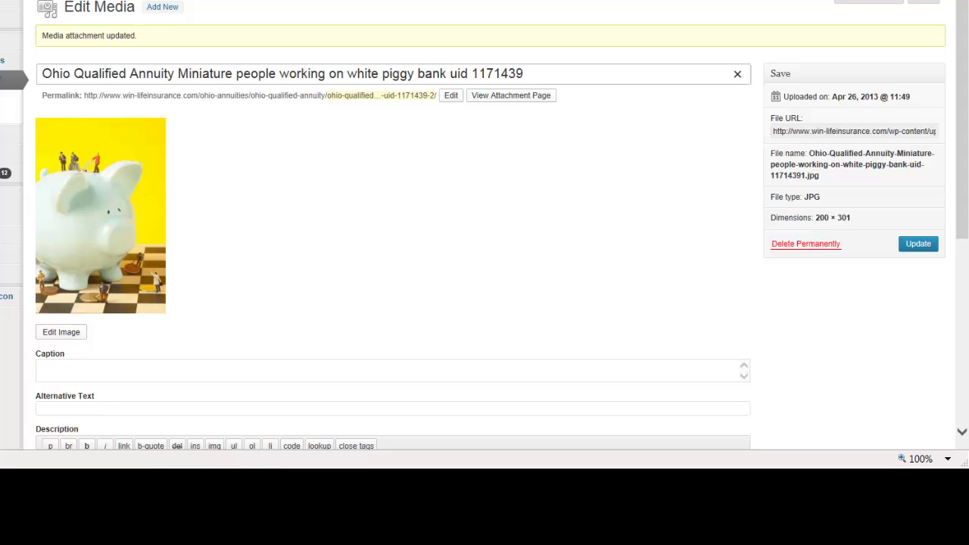
click(918, 244)
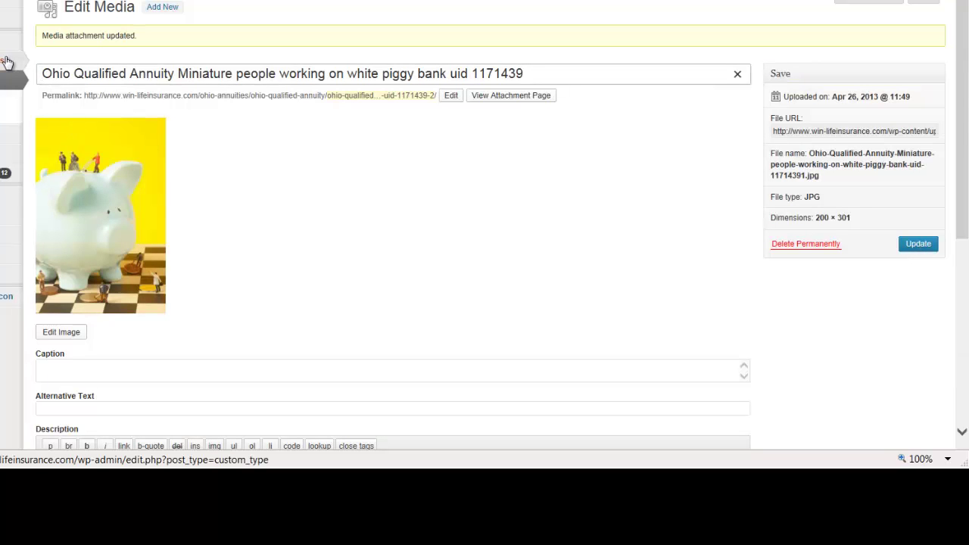
mouse_move(0, 40)
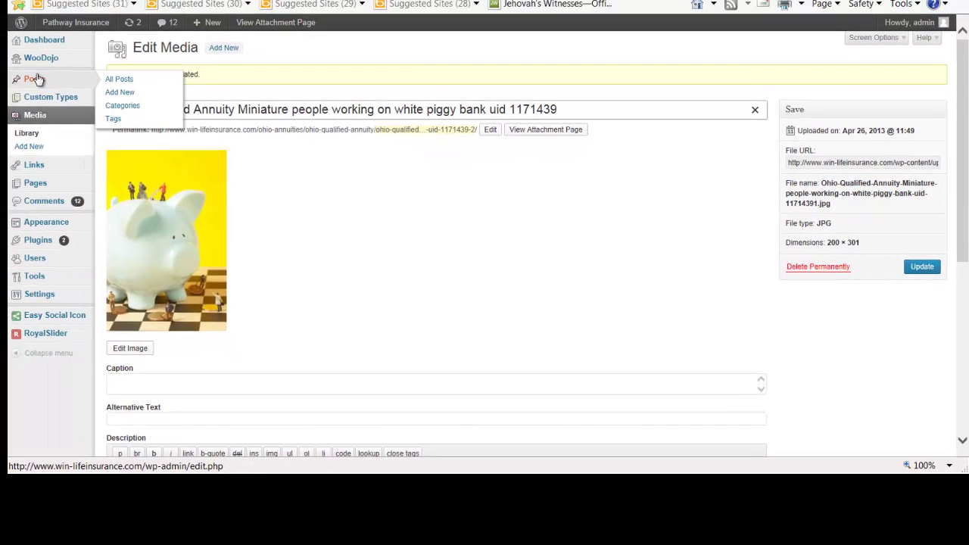
click(8, 63)
mouse_move(139, 165)
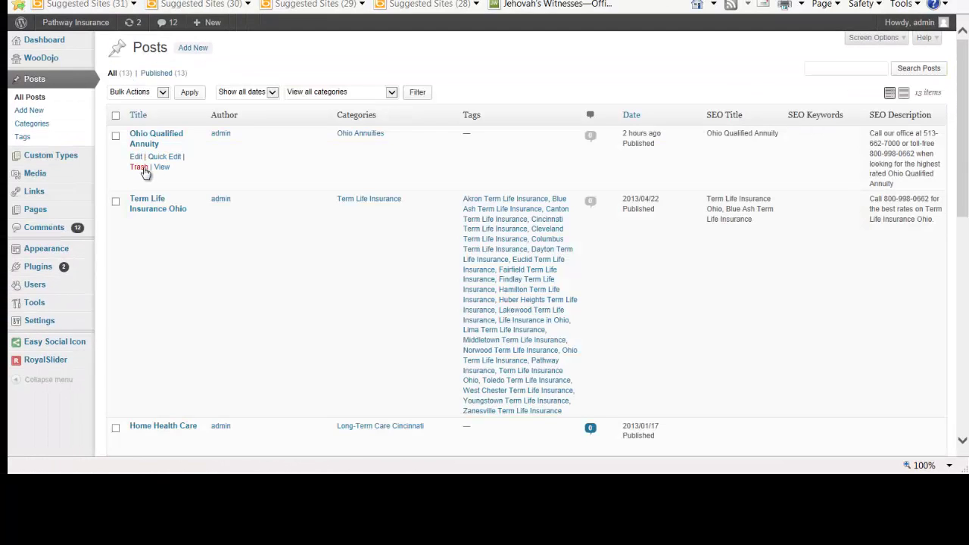
click(135, 157)
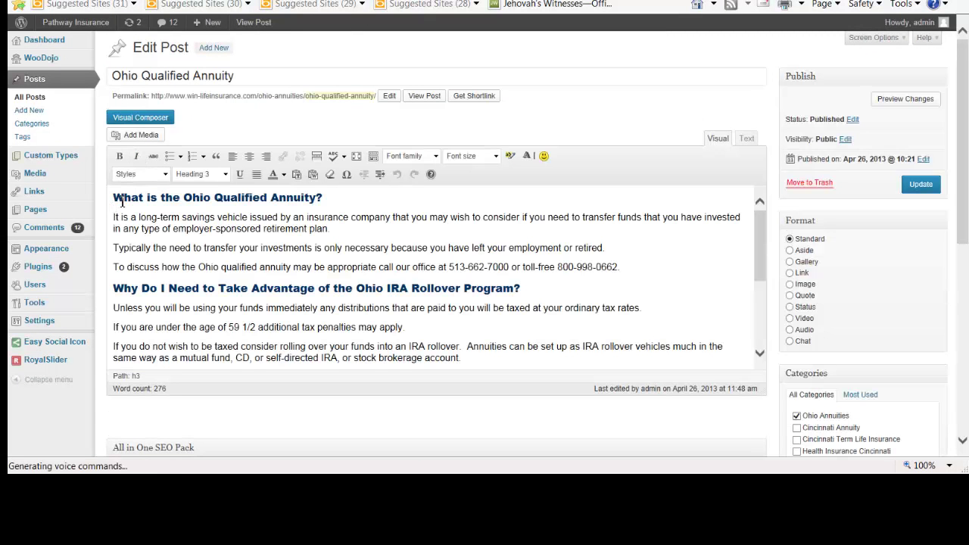
key(alt+Left)
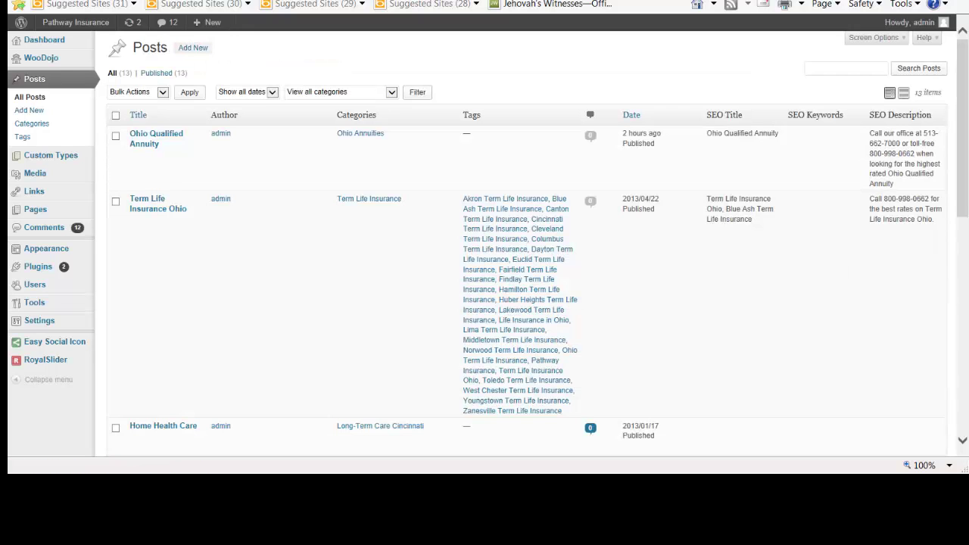
key(alt+Left)
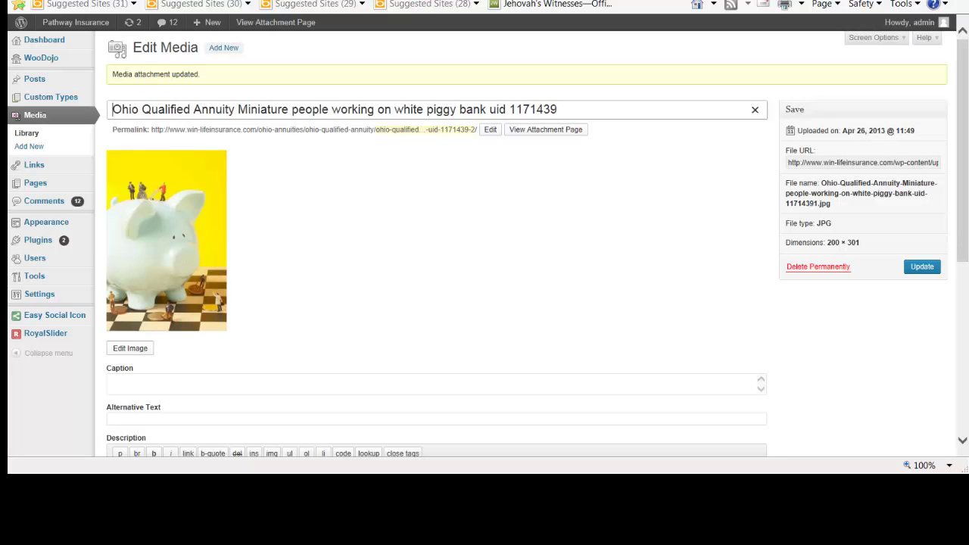
Step: Reopen the Ohio Qualified Annuity post for editing and insert the 200 × 301 piggy bank picture left-aligned at the start of the first paragraph
key(ctrl+Tab)
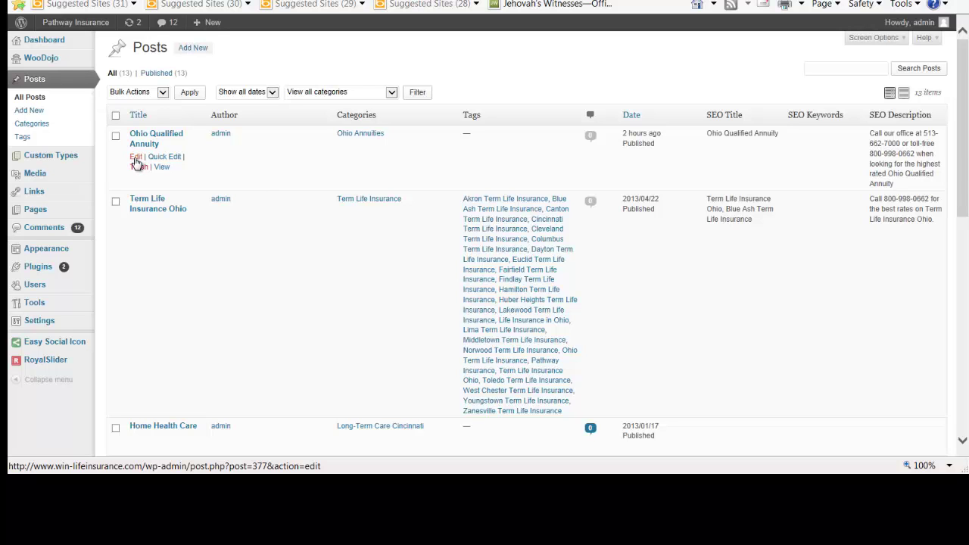
click(136, 157)
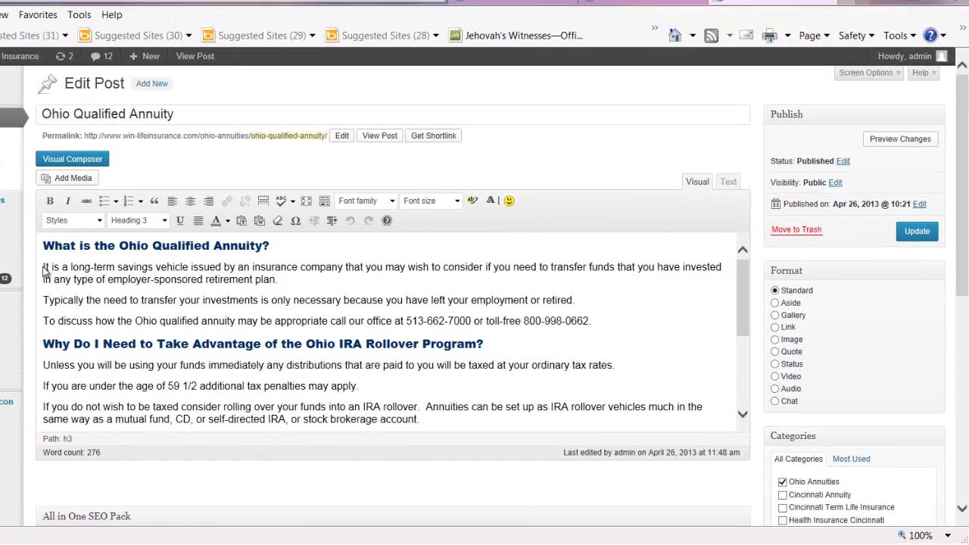
click(53, 274)
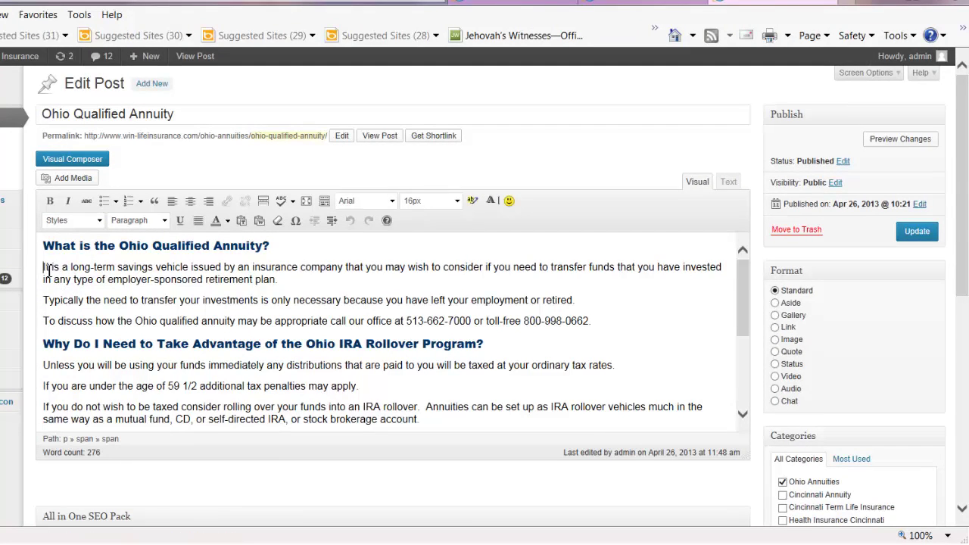
click(63, 180)
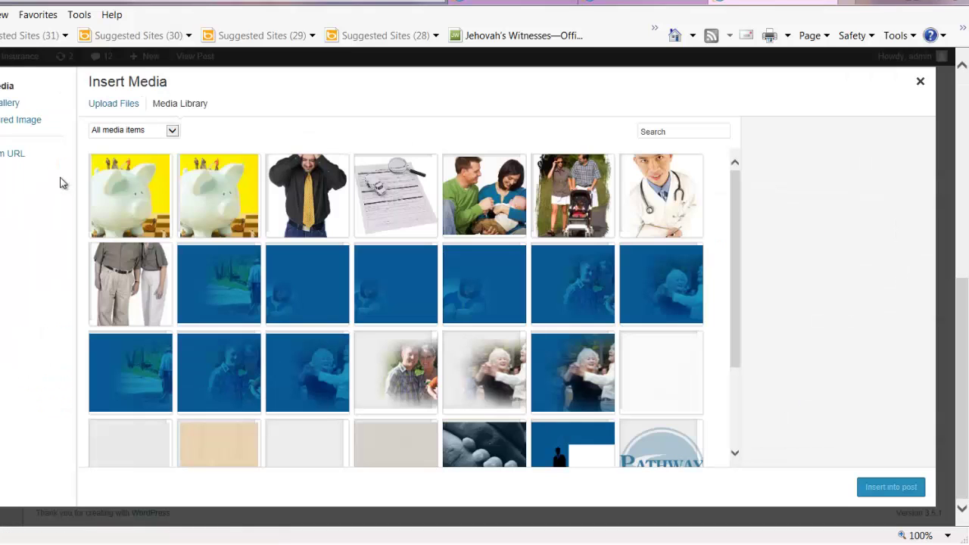
click(133, 184)
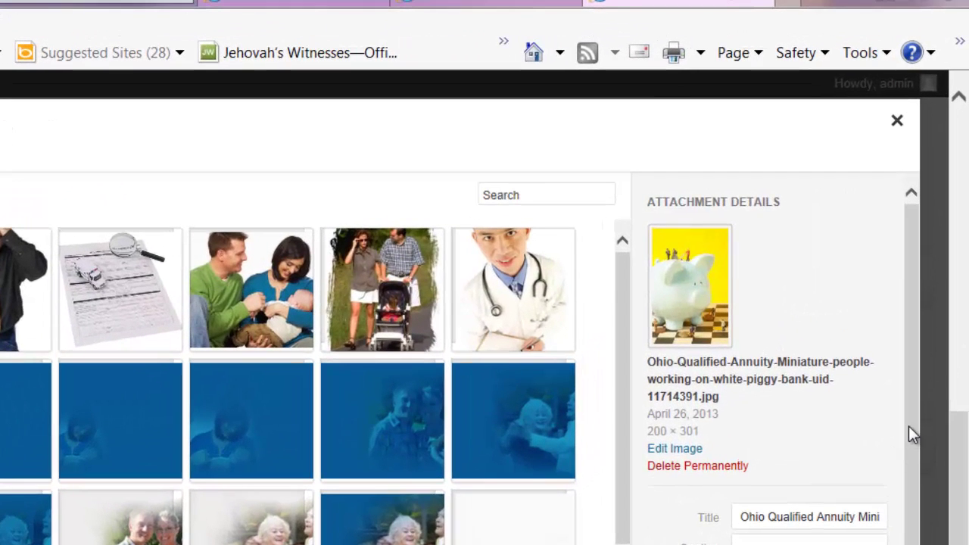
drag(912, 434, 917, 542)
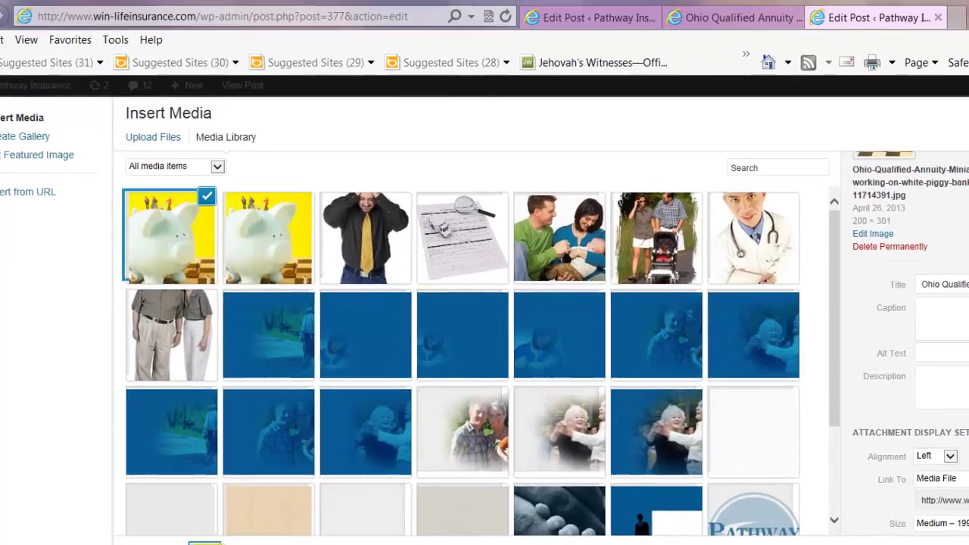
click(852, 542)
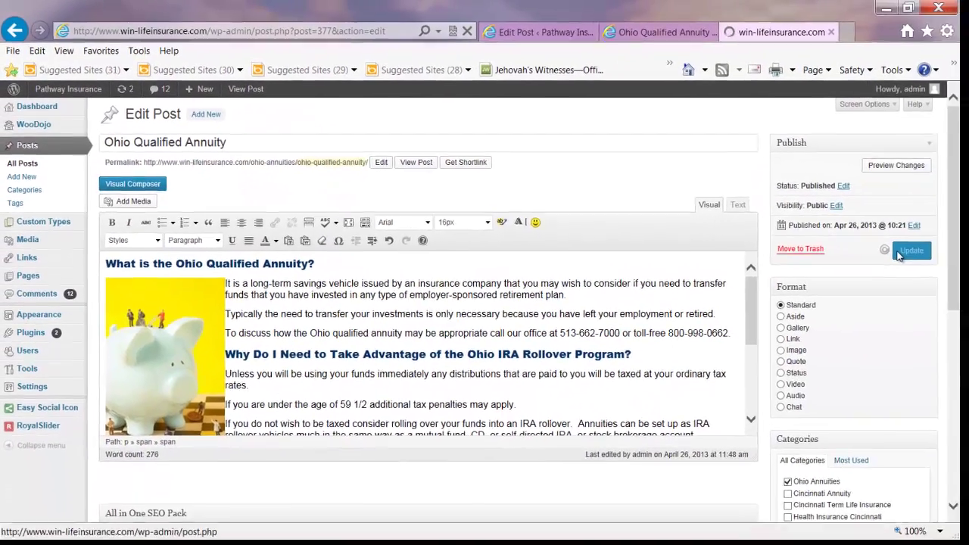
Step: Update the Ohio Qualified Annuity post and preview how its text wraps around the piggy bank picture
click(895, 252)
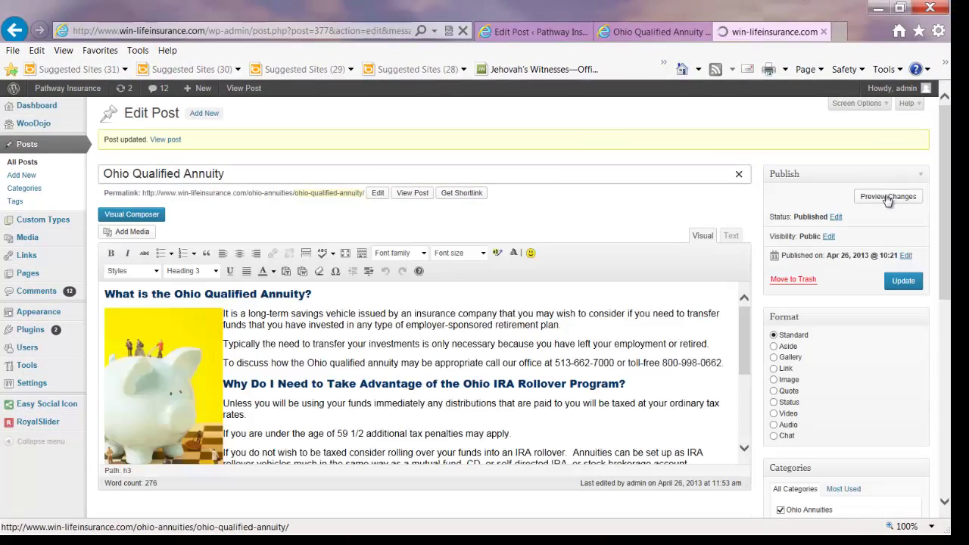
click(888, 198)
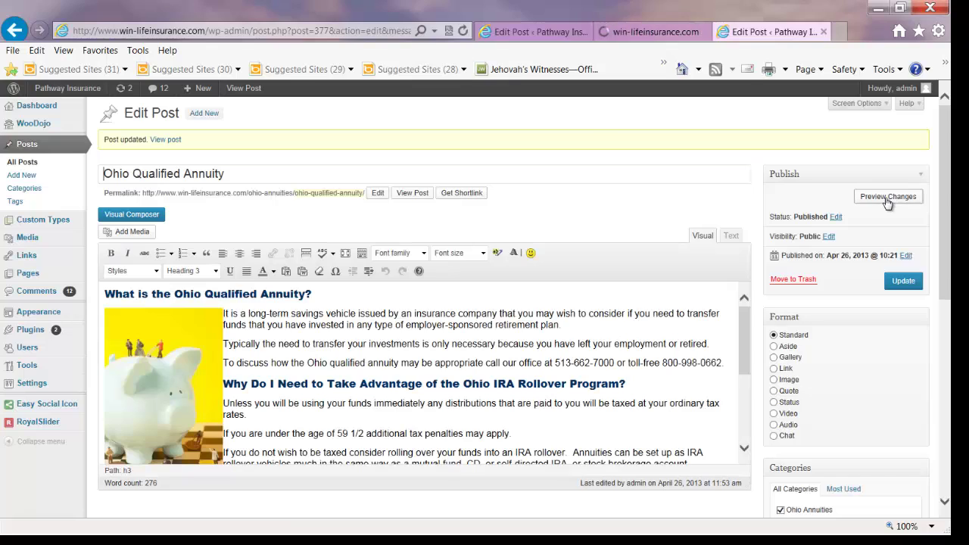
click(635, 35)
scroll(539, 285, down, 5)
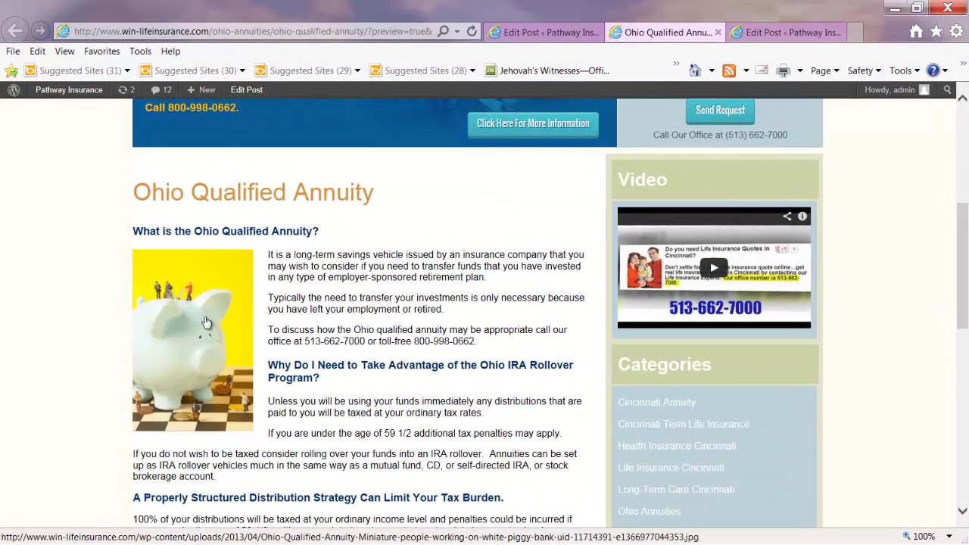
scroll(207, 321, up, 5)
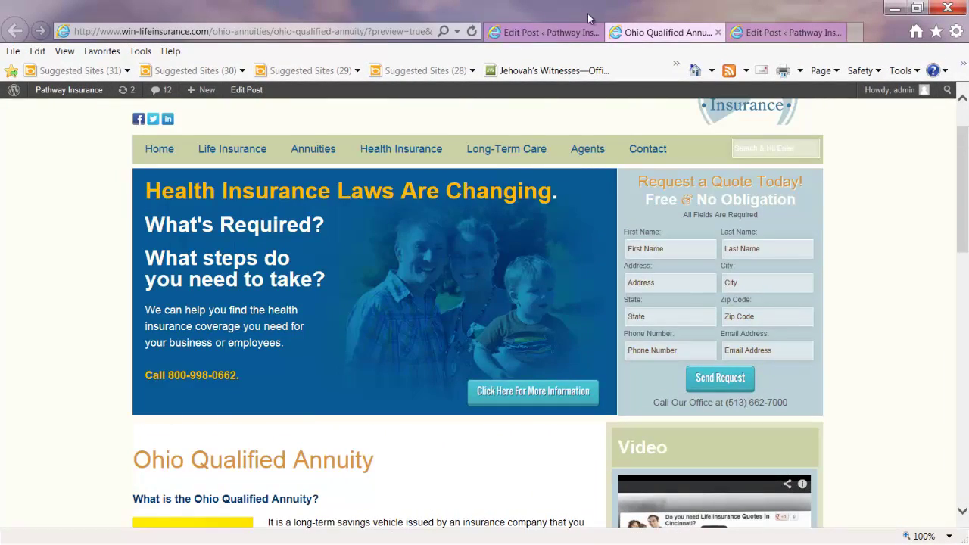
click(564, 32)
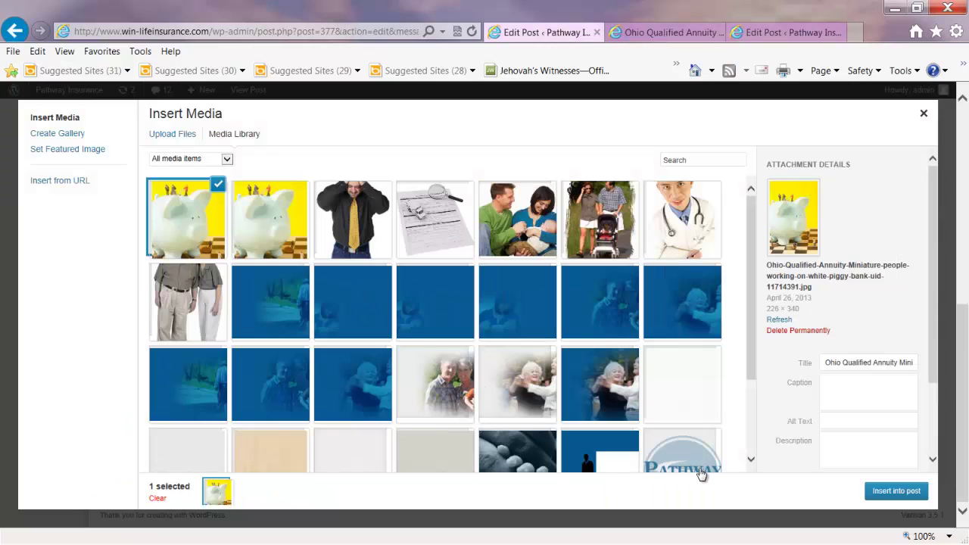
Step: Return to the updated post's editor, shrink the piggy bank picture slightly by its corner in the content, and update the post
click(788, 32)
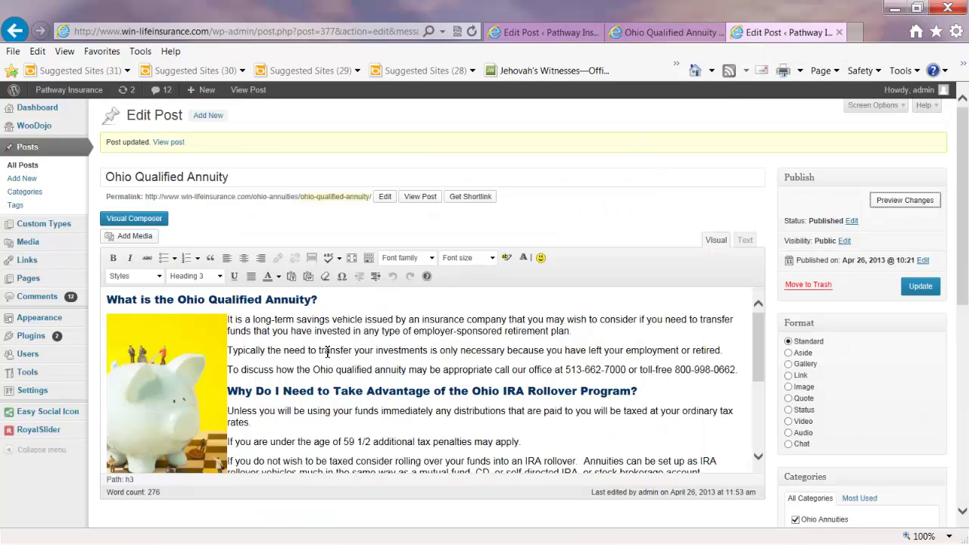
scroll(322, 348, down, 2)
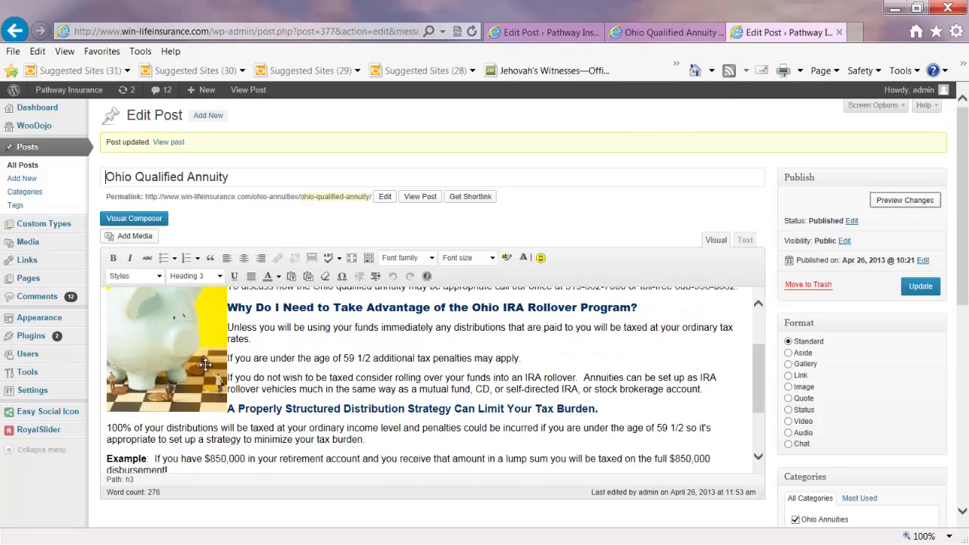
click(211, 355)
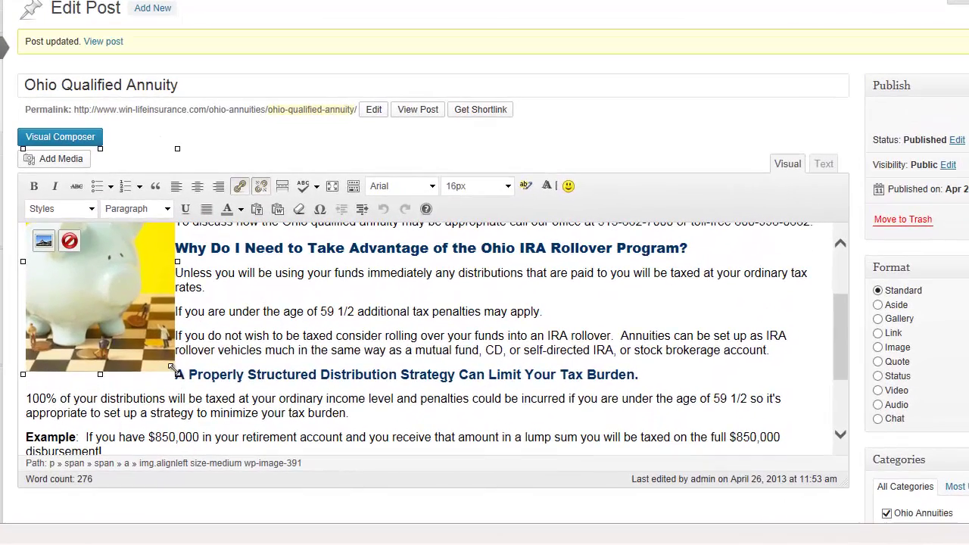
drag(172, 370, 152, 354)
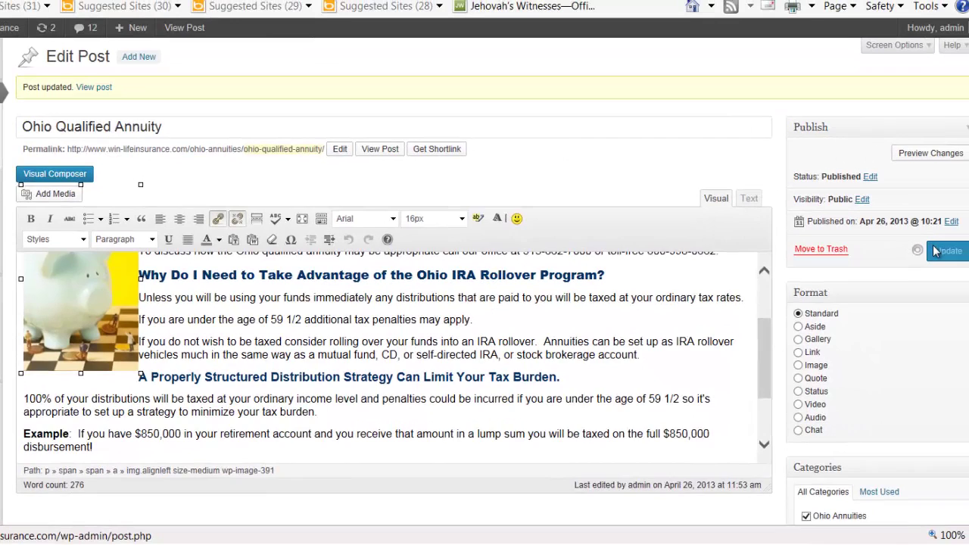
click(922, 258)
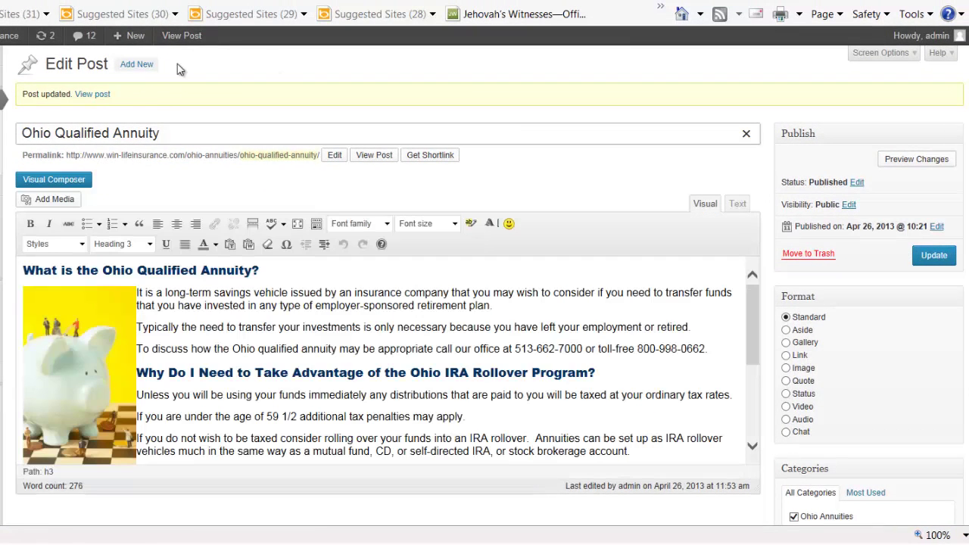
Step: Upload the 4 family Building picture from the Pictures library as new media and open its scaling options in the image editor
click(54, 210)
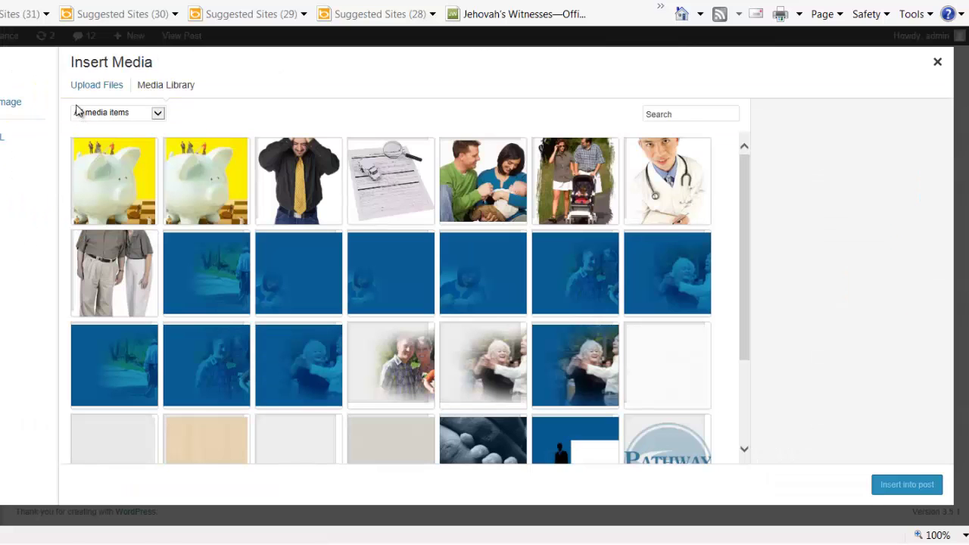
click(84, 89)
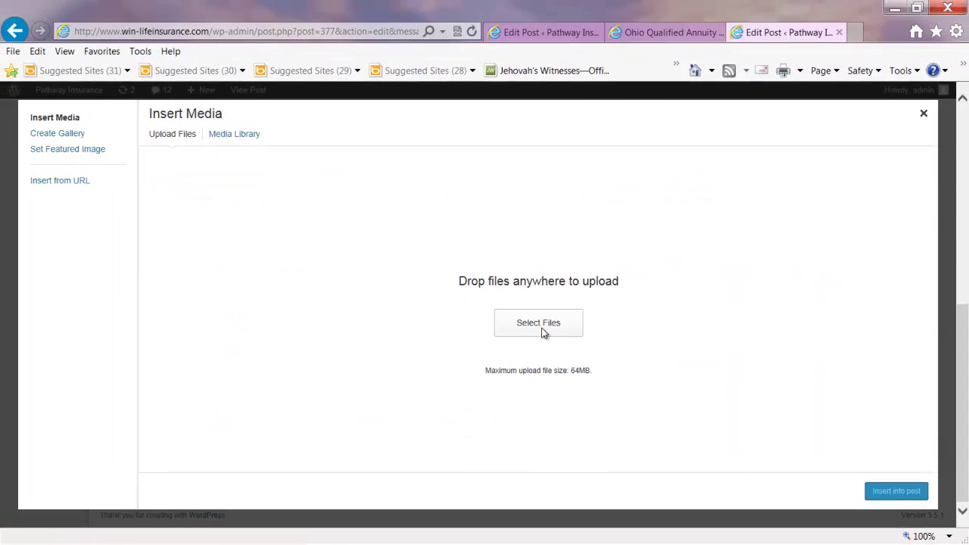
click(538, 322)
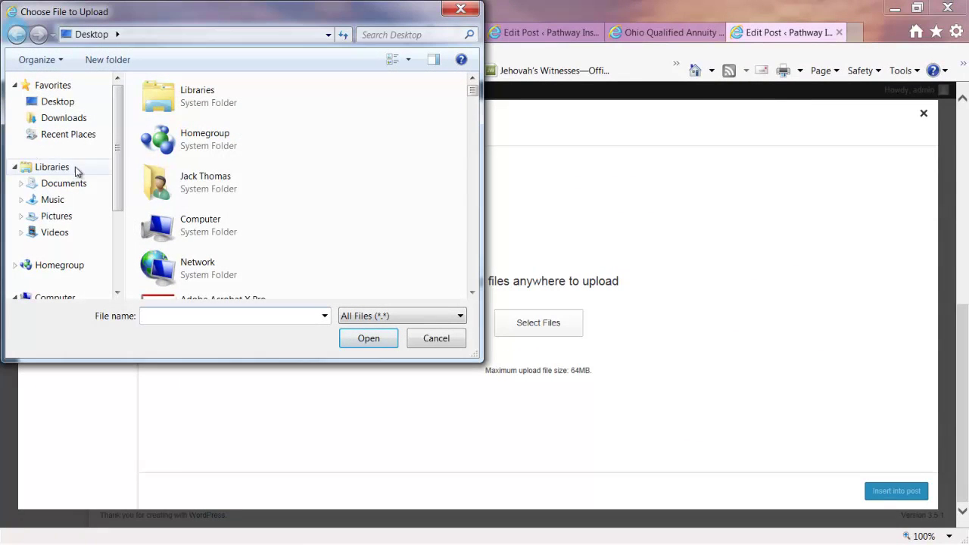
click(53, 217)
click(306, 240)
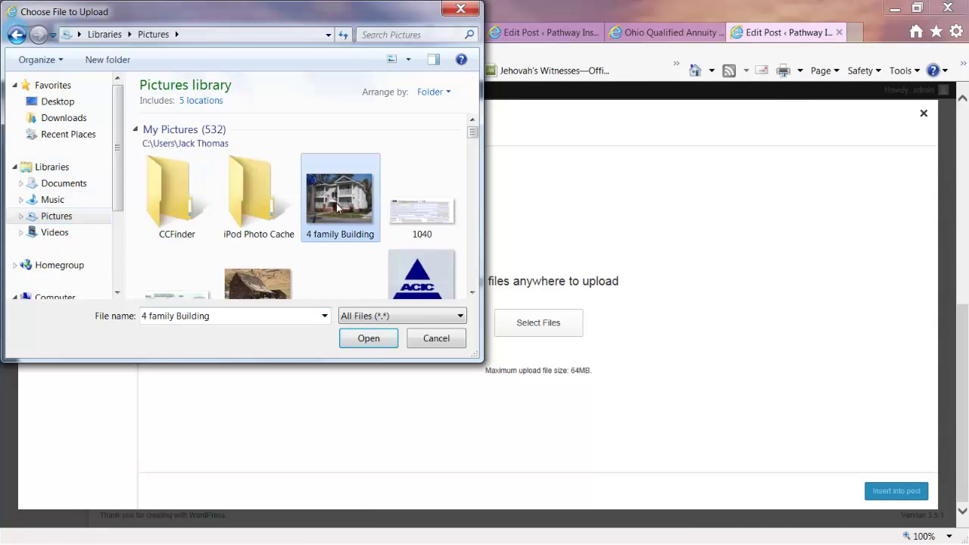
click(368, 339)
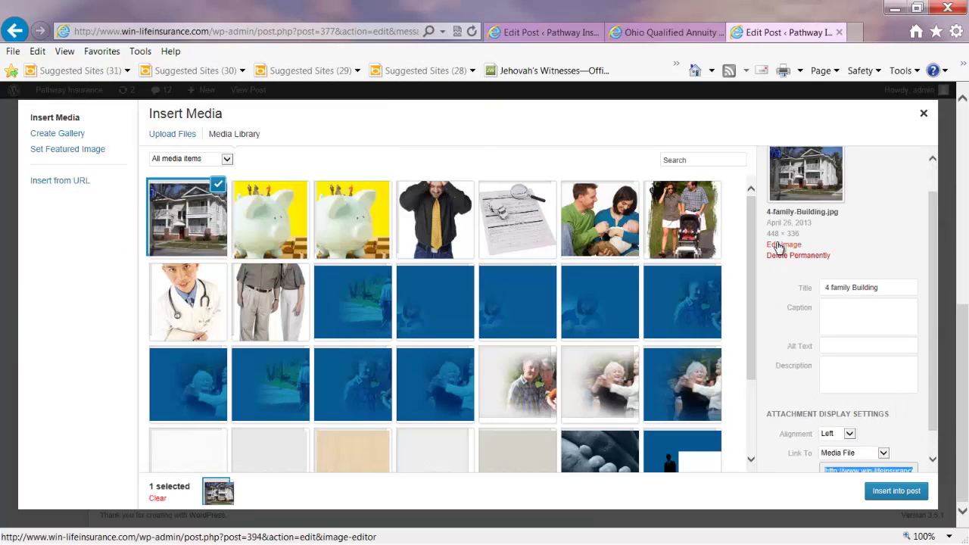
click(783, 245)
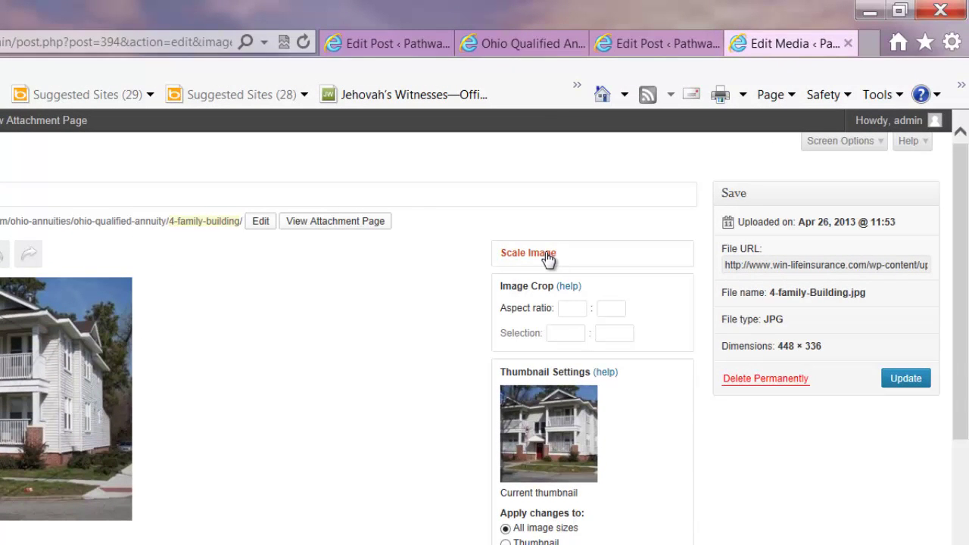
click(547, 255)
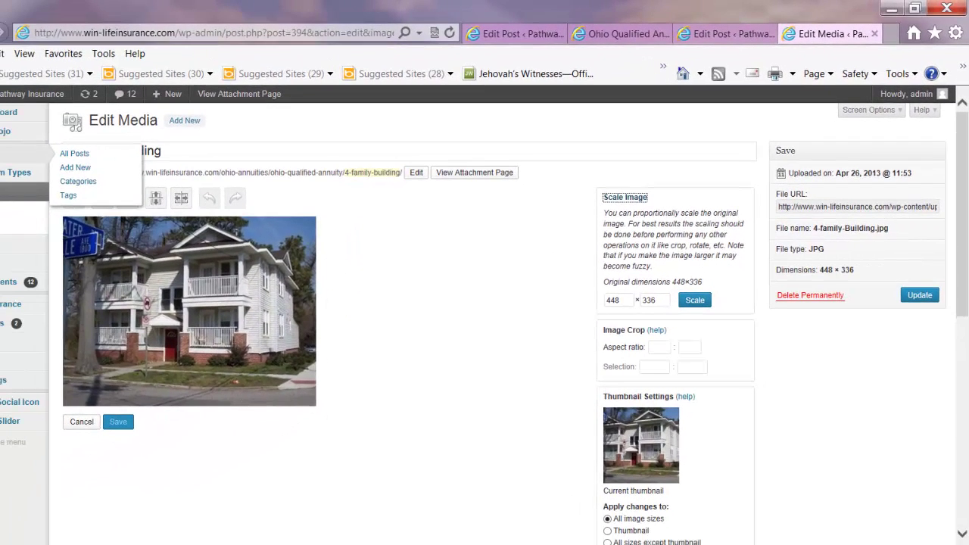
click(74, 152)
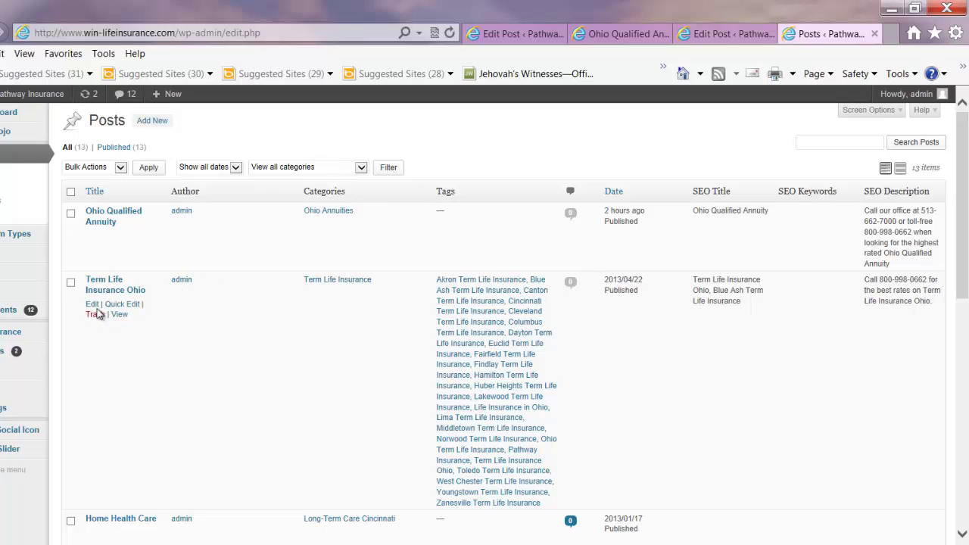
click(92, 305)
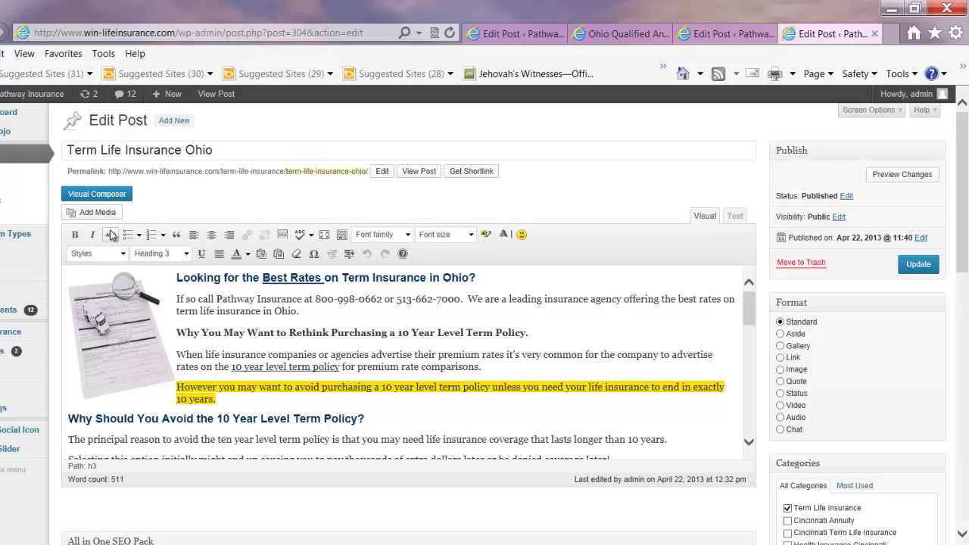
click(80, 421)
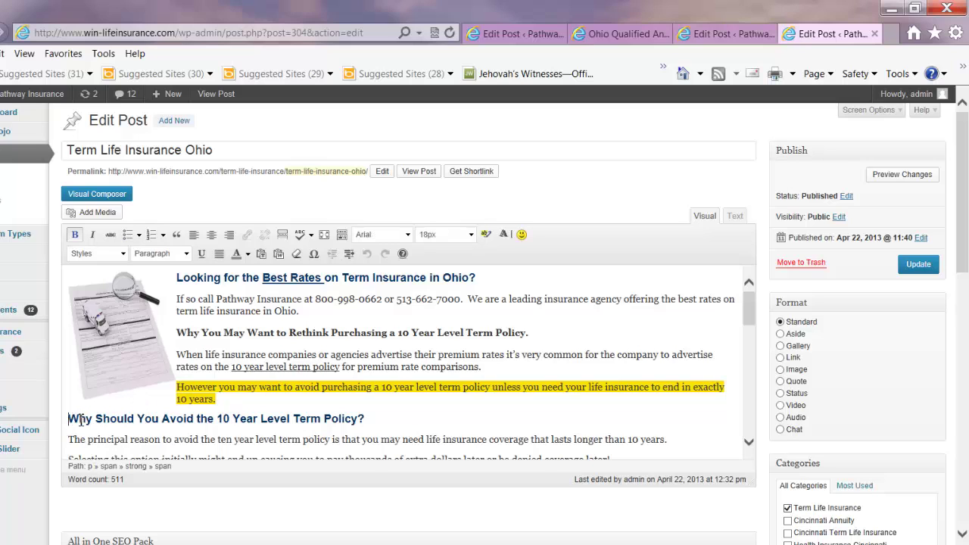
click(98, 213)
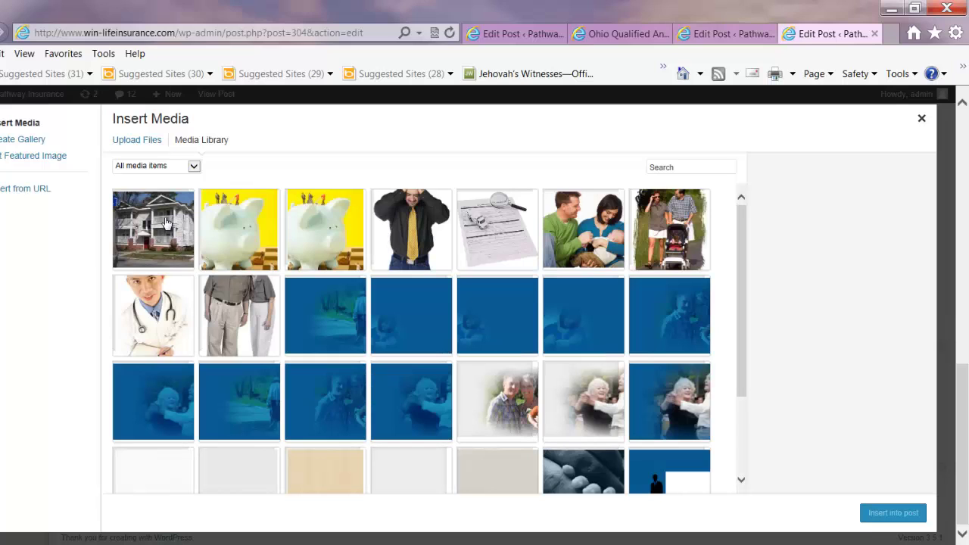
click(922, 120)
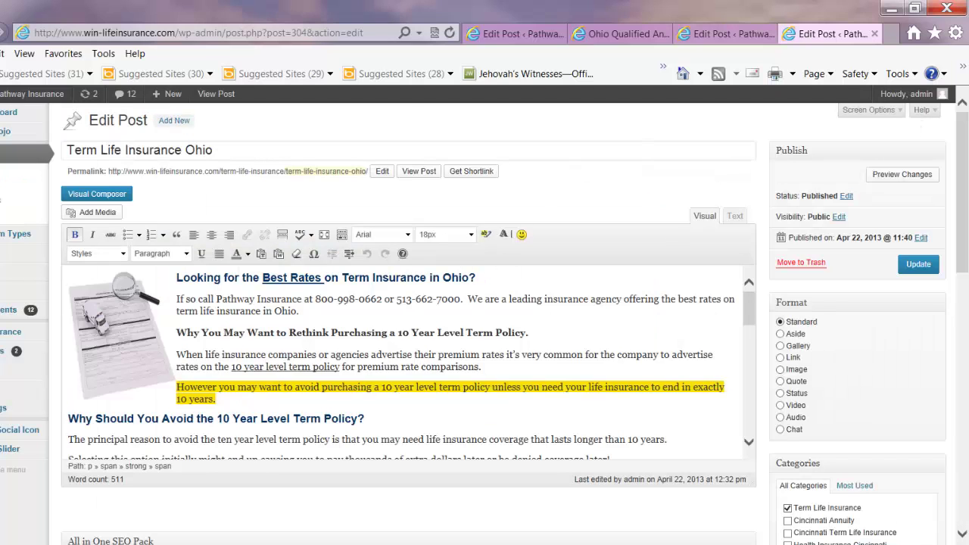
key(alt+Left)
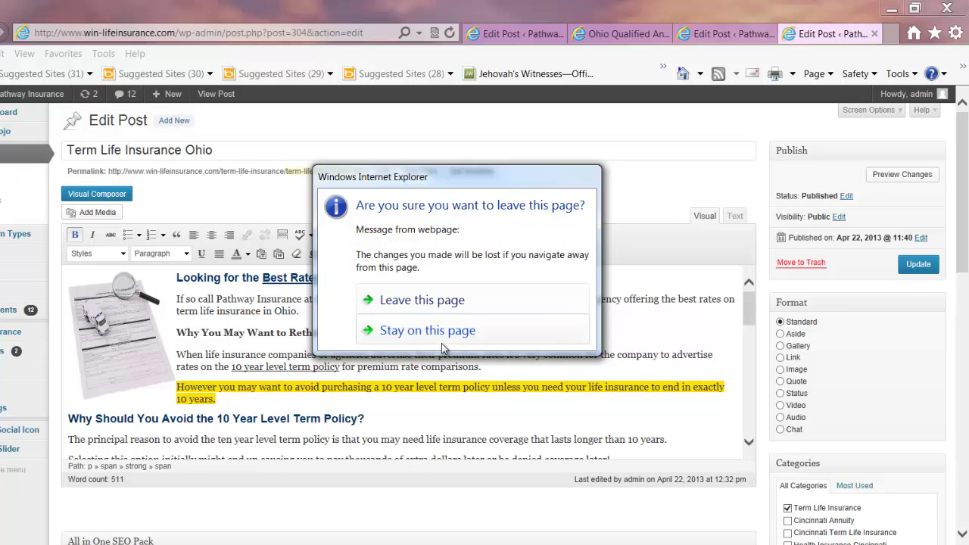
click(436, 303)
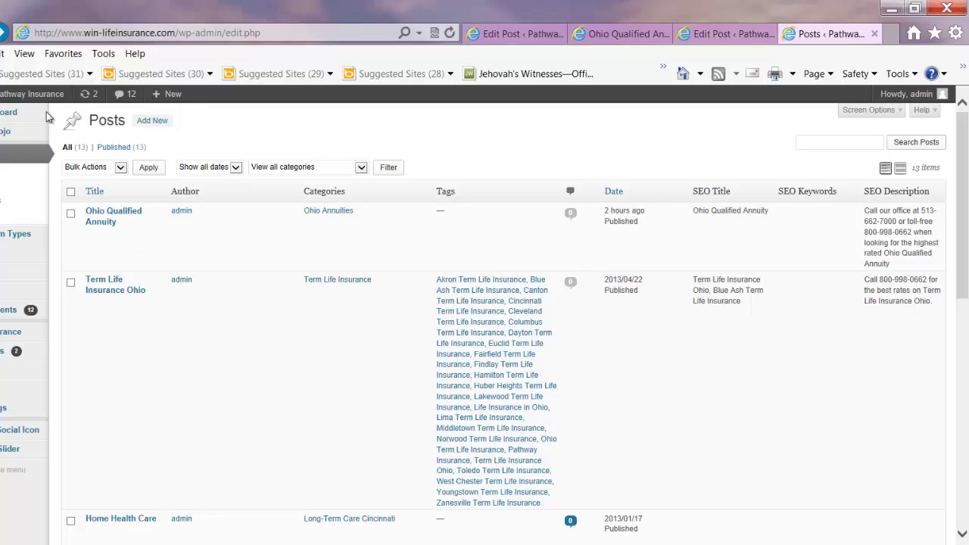
Step: Visit the site's home page, look through its banner, body text and sidebar, and return to the WordPress dashboard
mouse_move(9, 96)
click(9, 120)
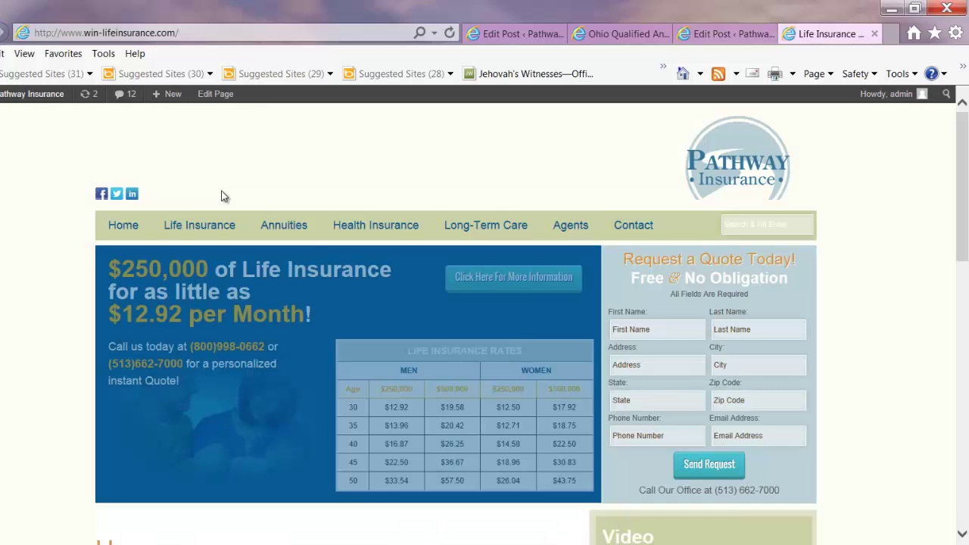
scroll(647, 389, down, 2)
scroll(648, 390, down, 3)
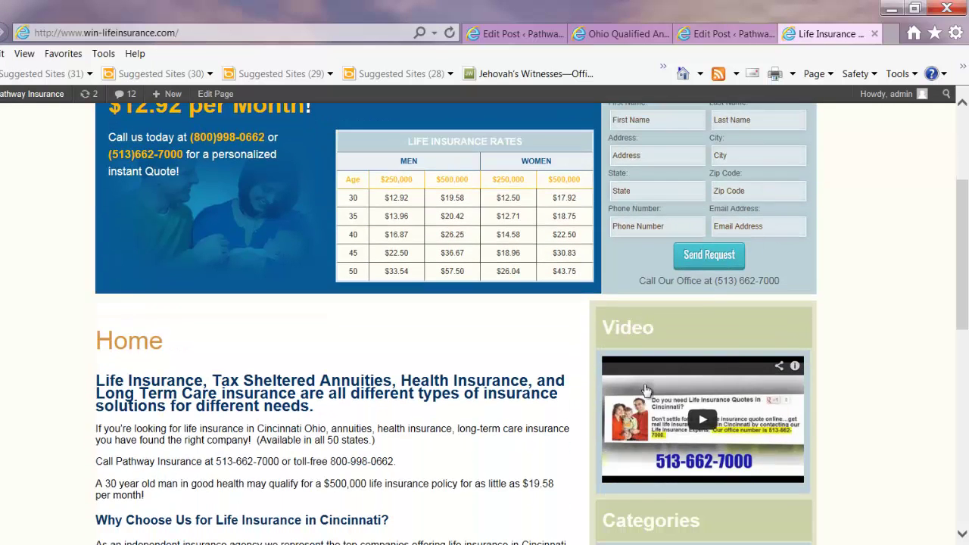
scroll(465, 381, down, 2)
scroll(466, 381, down, 2)
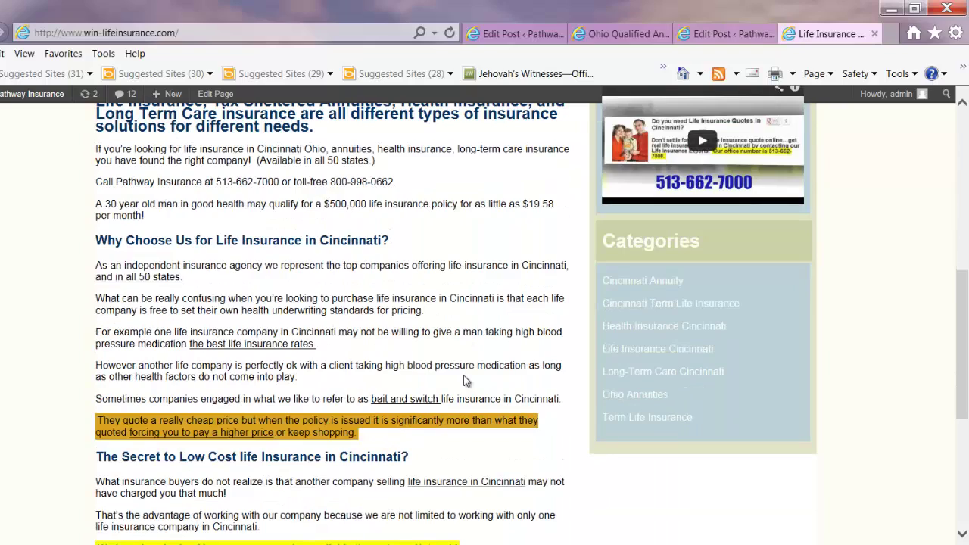
scroll(464, 385, up, 3)
scroll(465, 378, up, 5)
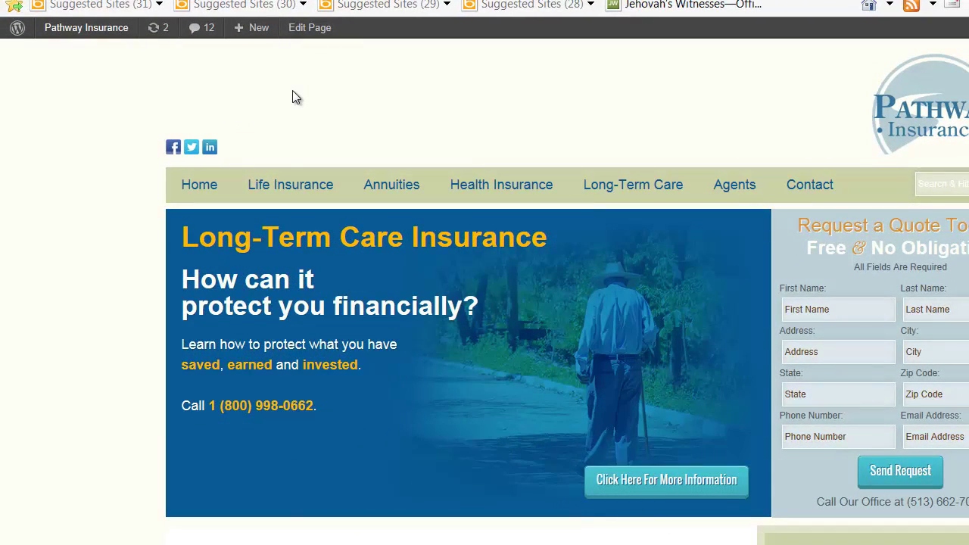
mouse_move(86, 39)
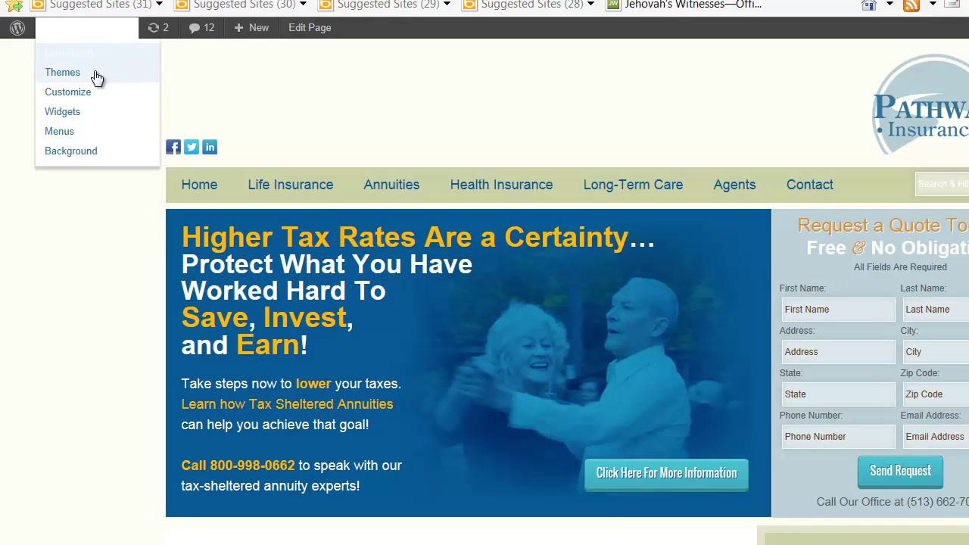
click(68, 52)
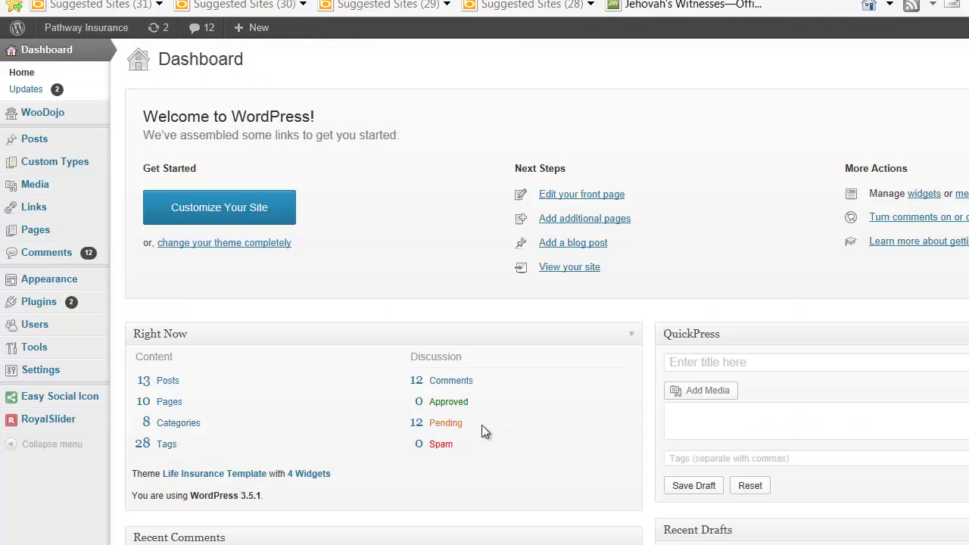